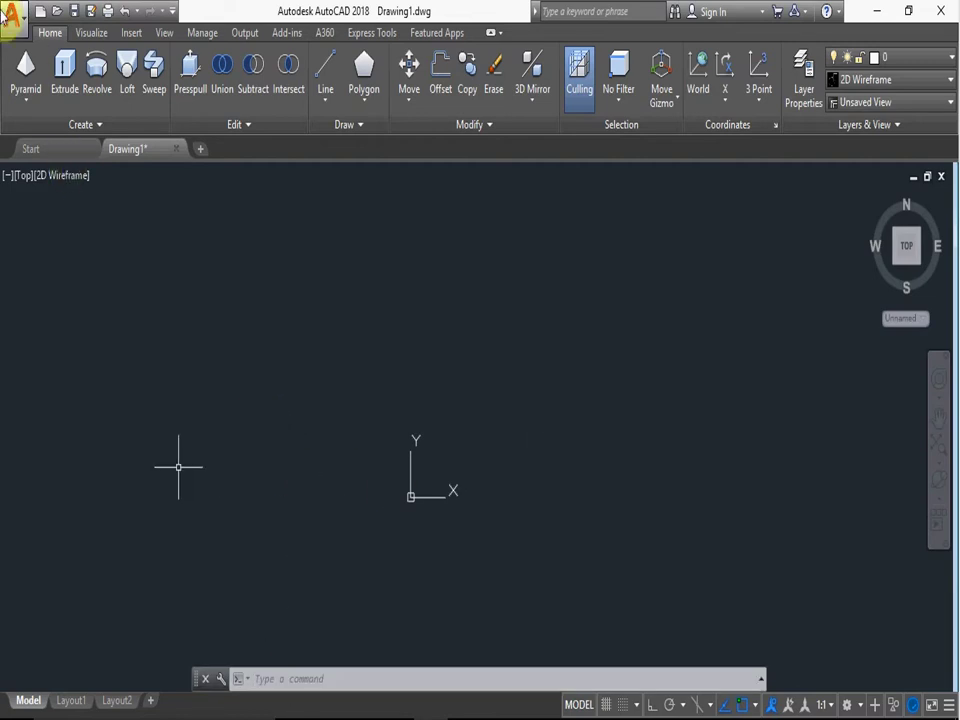
# Draw a four-sided pyramid centred at 0,0,0 with base radius 60 and height 100
pyautogui.click(25, 72)
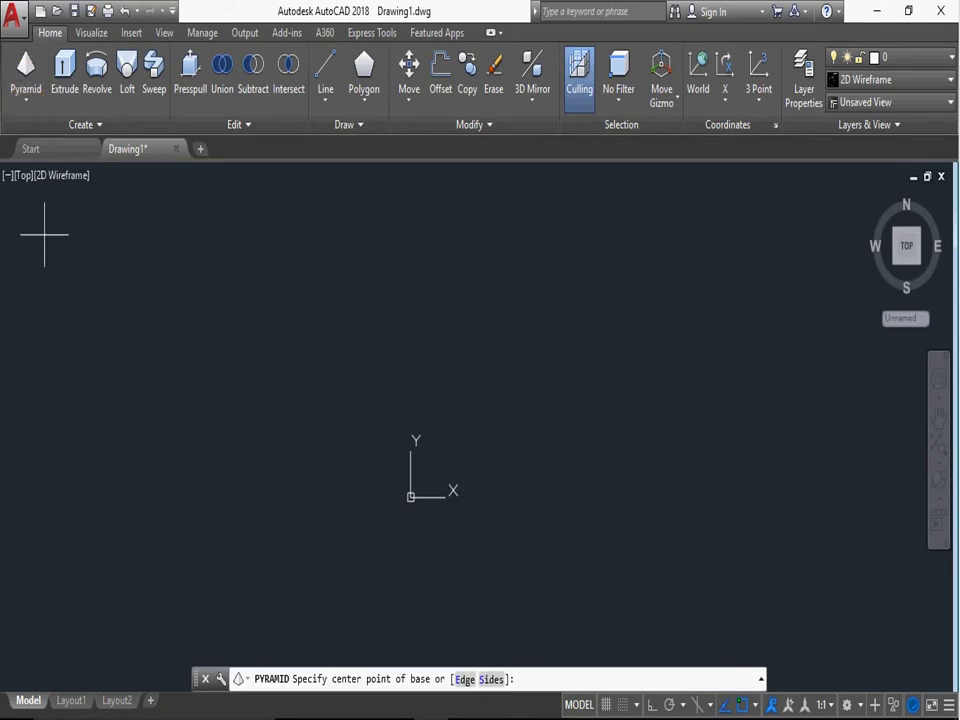
pyautogui.click(28, 97)
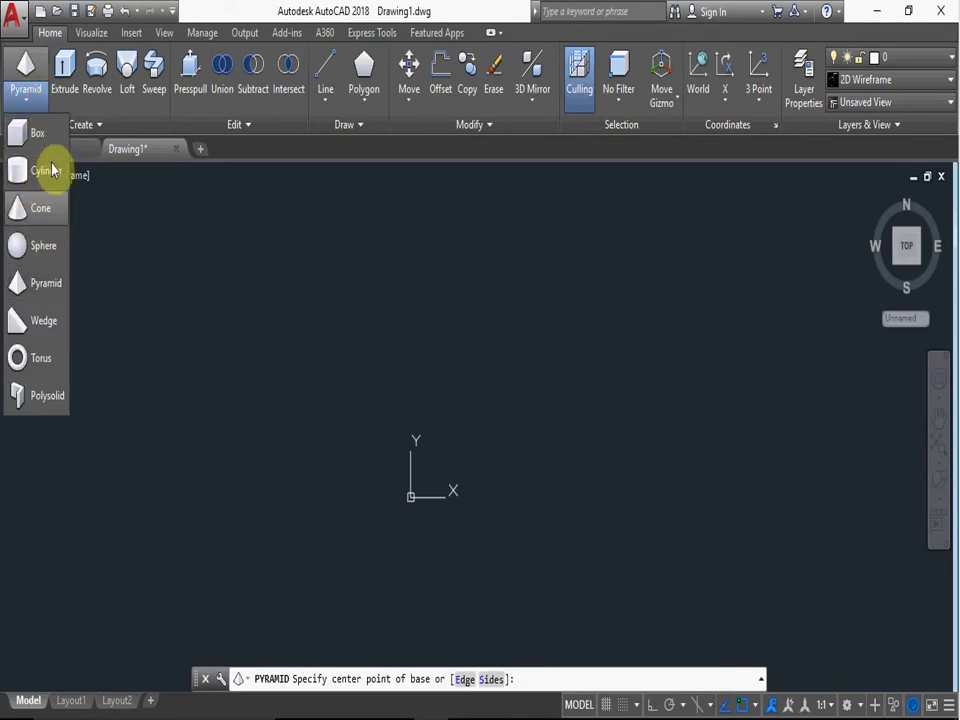
pyautogui.click(50, 283)
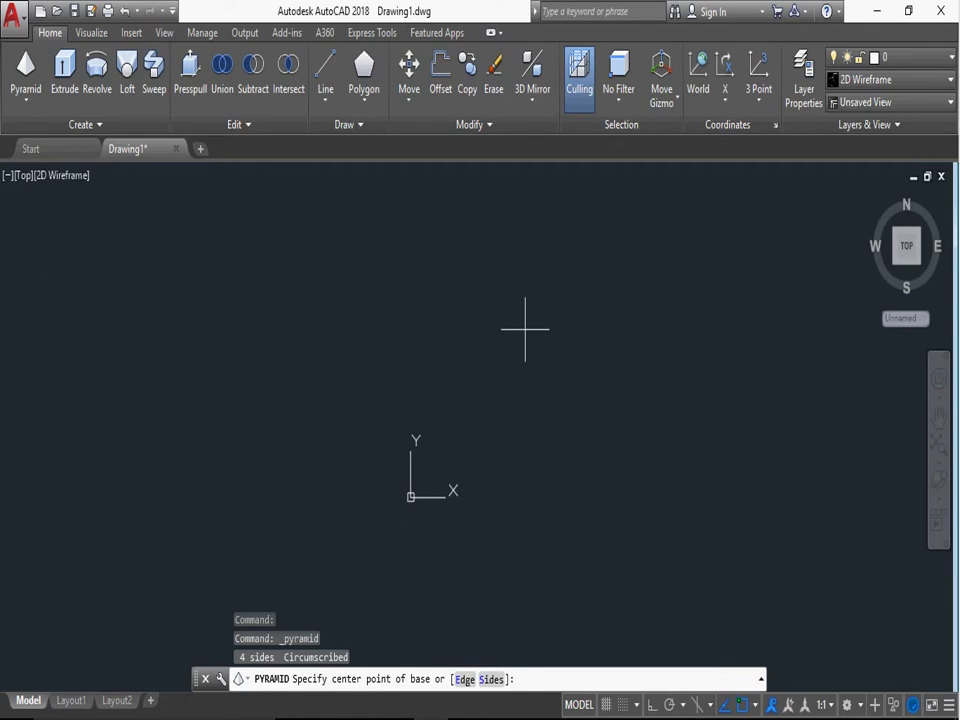
pyautogui.write('0,0,0')
pyautogui.press('Return')
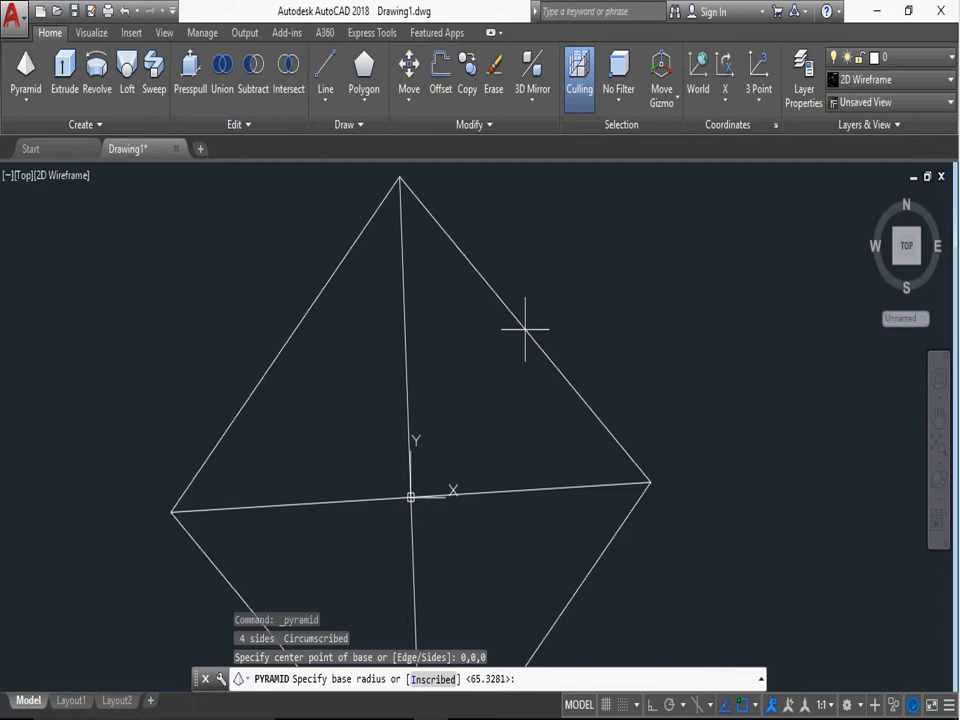
pyautogui.write('60')
pyautogui.press('Return')
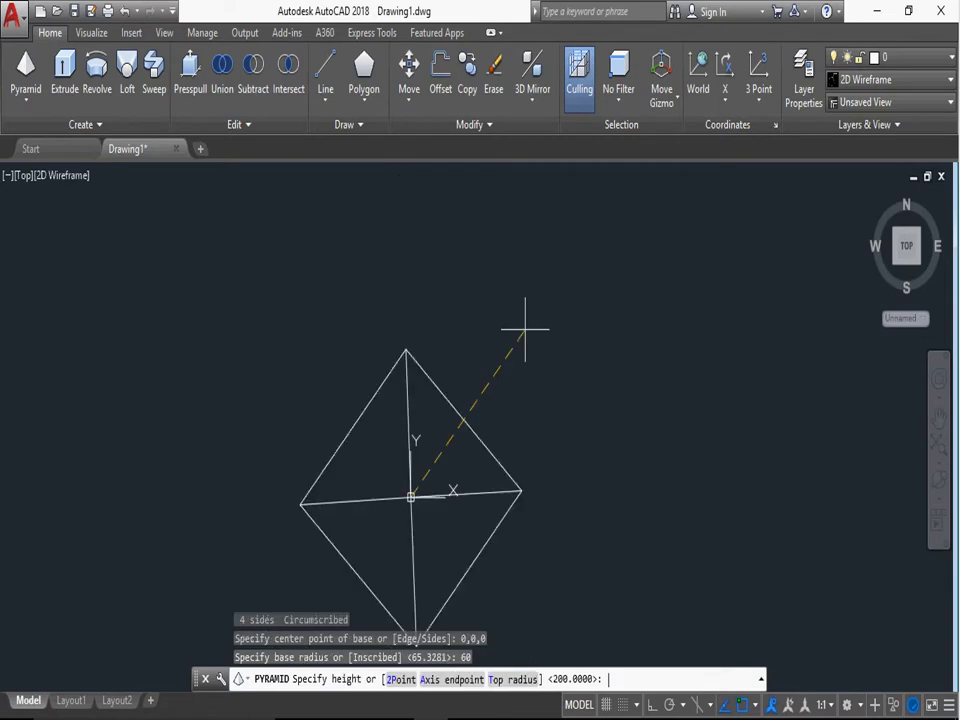
pyautogui.write('6')
pyautogui.press('BackSpace')
pyautogui.write('100')
pyautogui.press('Return')
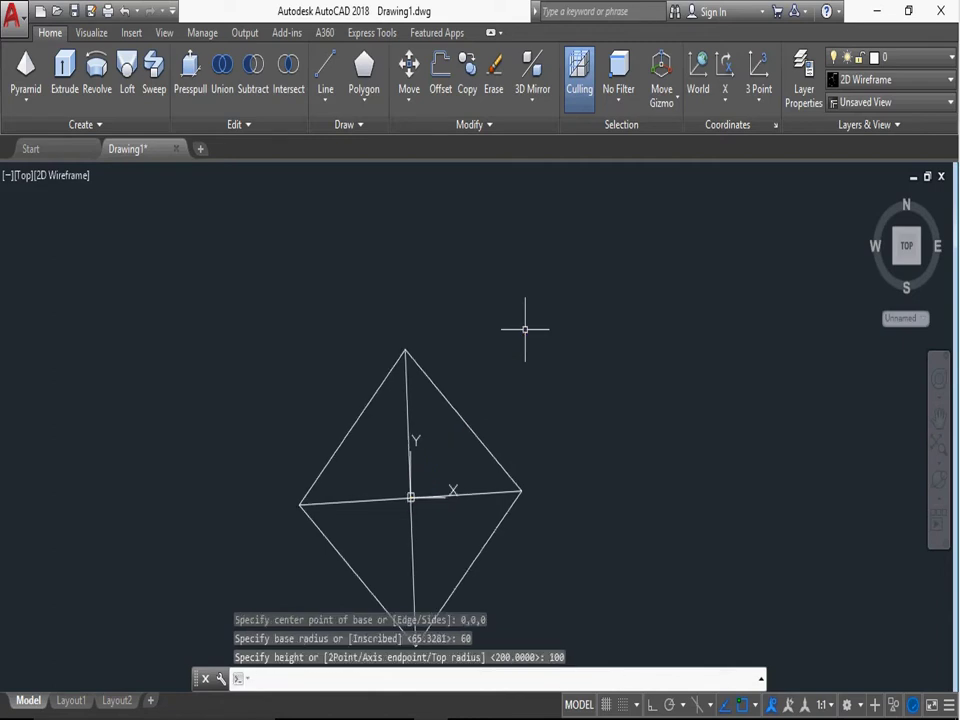
# View the pyramid in SE Isometric with Shaded style and orbit around it
pyautogui.click(21, 177)
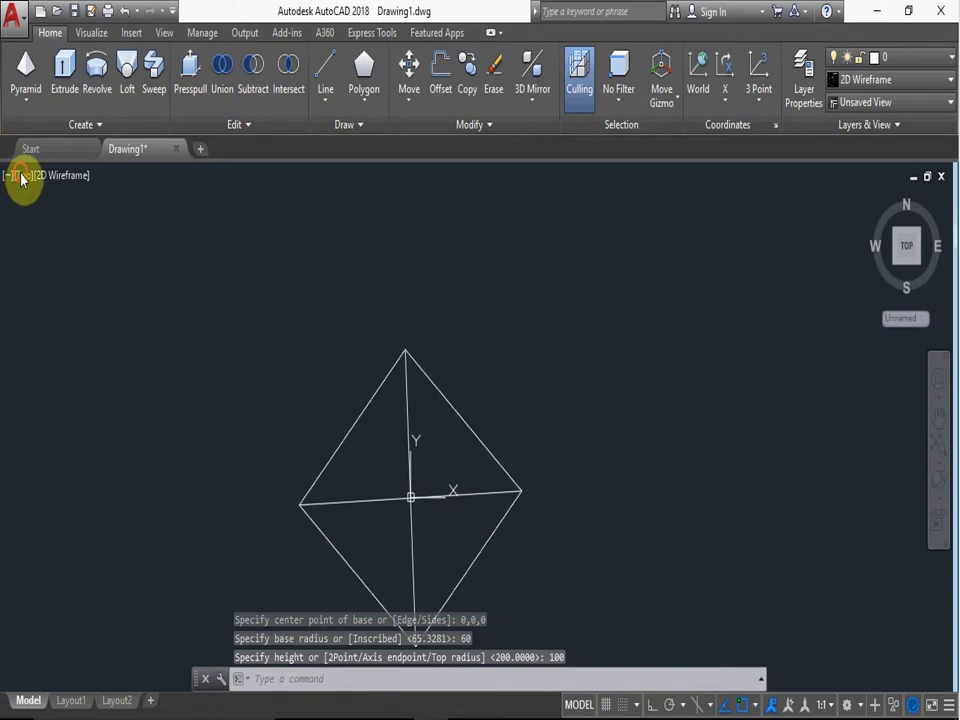
pyautogui.click(80, 366)
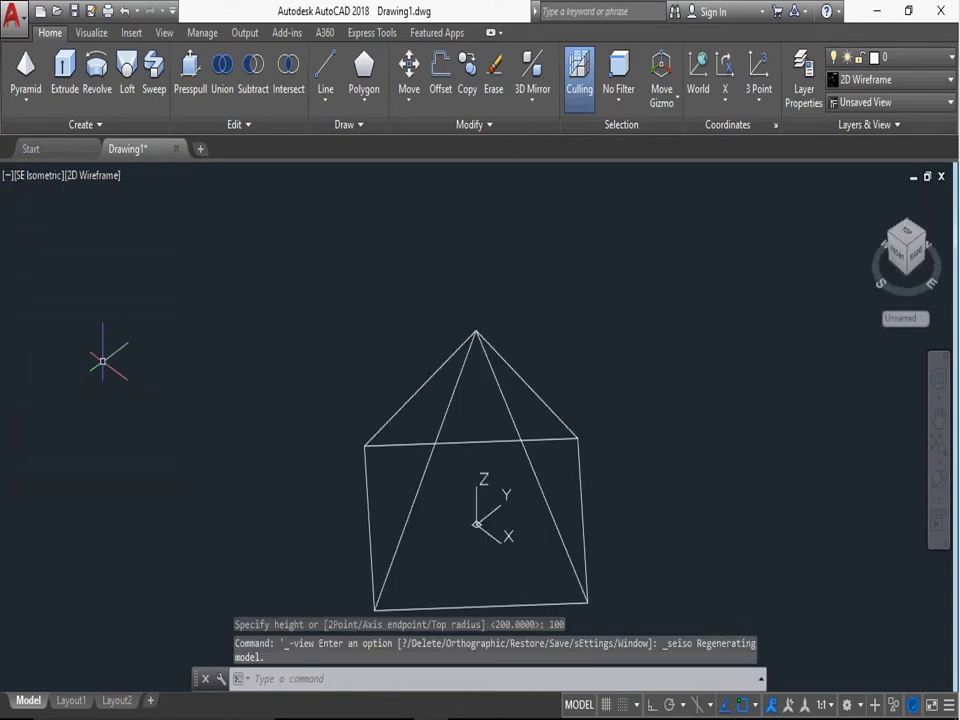
pyautogui.click(95, 176)
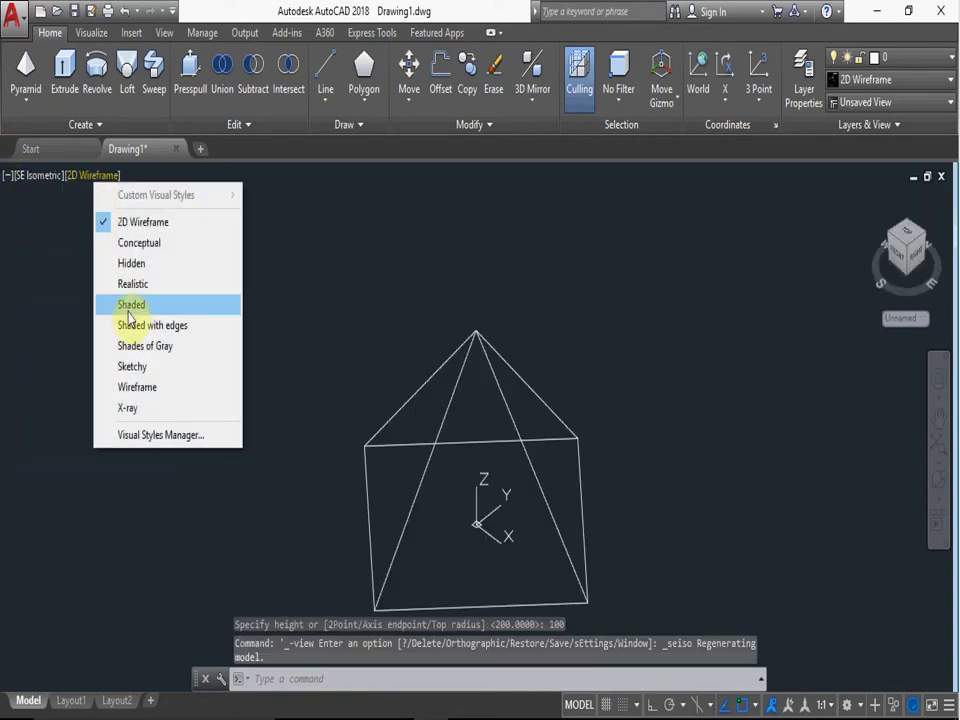
pyautogui.click(129, 310)
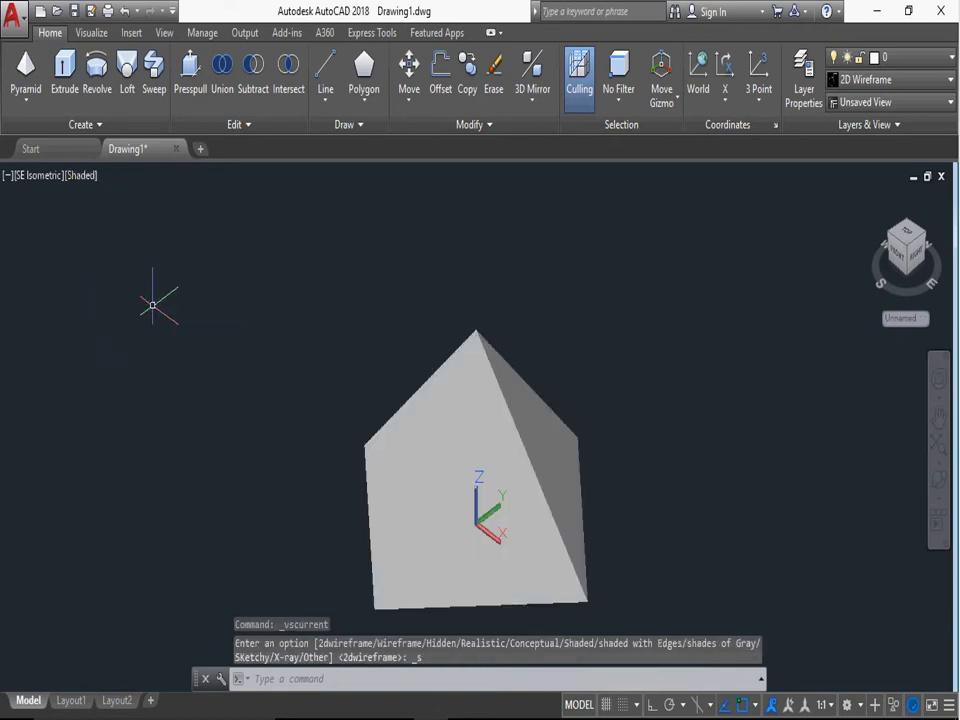
pyautogui.click(936, 484)
pyautogui.moveTo(591, 514)
pyautogui.mouseDown()
pyautogui.moveTo(634, 538)
pyautogui.moveTo(596, 463)
pyautogui.moveTo(461, 611)
pyautogui.moveTo(647, 370)
pyautogui.moveTo(489, 414)
pyautogui.mouseUp()
pyautogui.rightClick(493, 358)
pyautogui.click(521, 367)
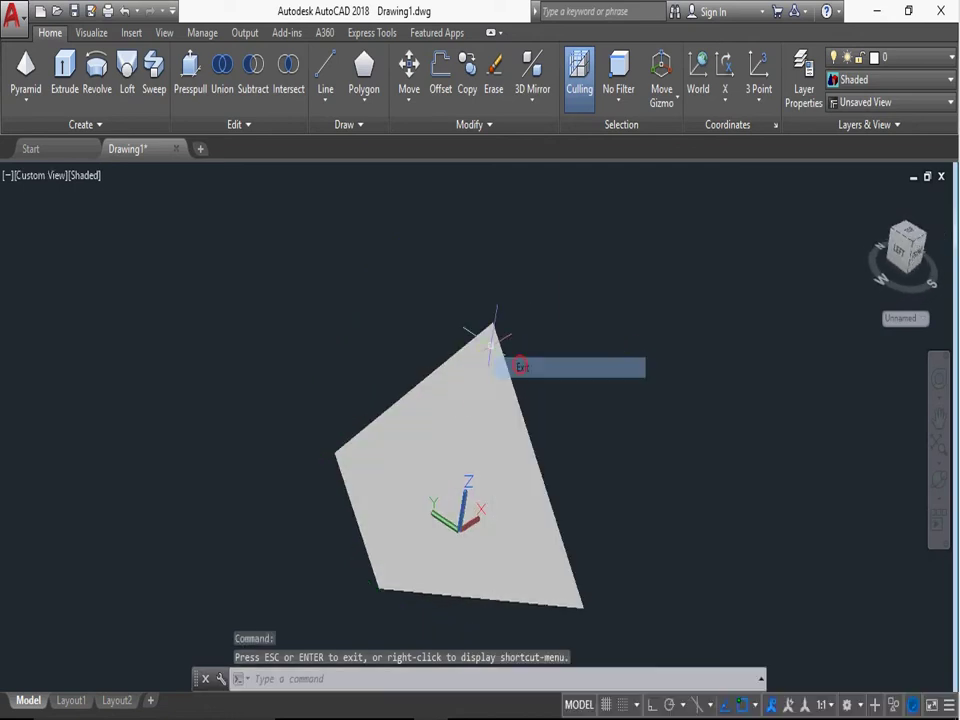
# Undo the orbit, the view changes and the pyramid, emptying the drawing
pyautogui.click(124, 12)
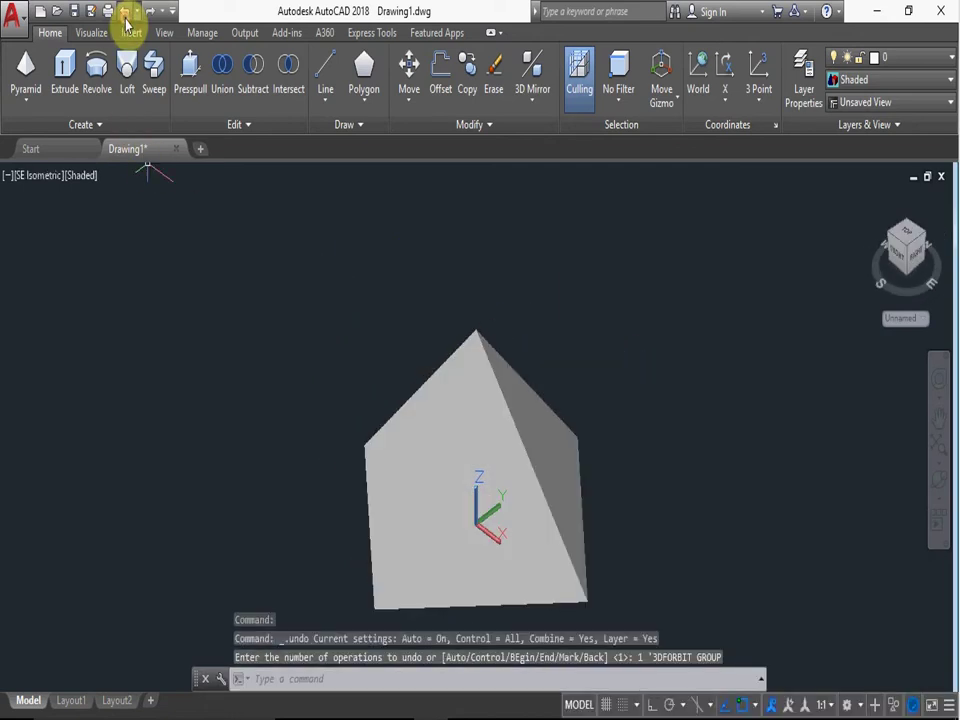
pyautogui.click(125, 14)
pyautogui.click(125, 14)
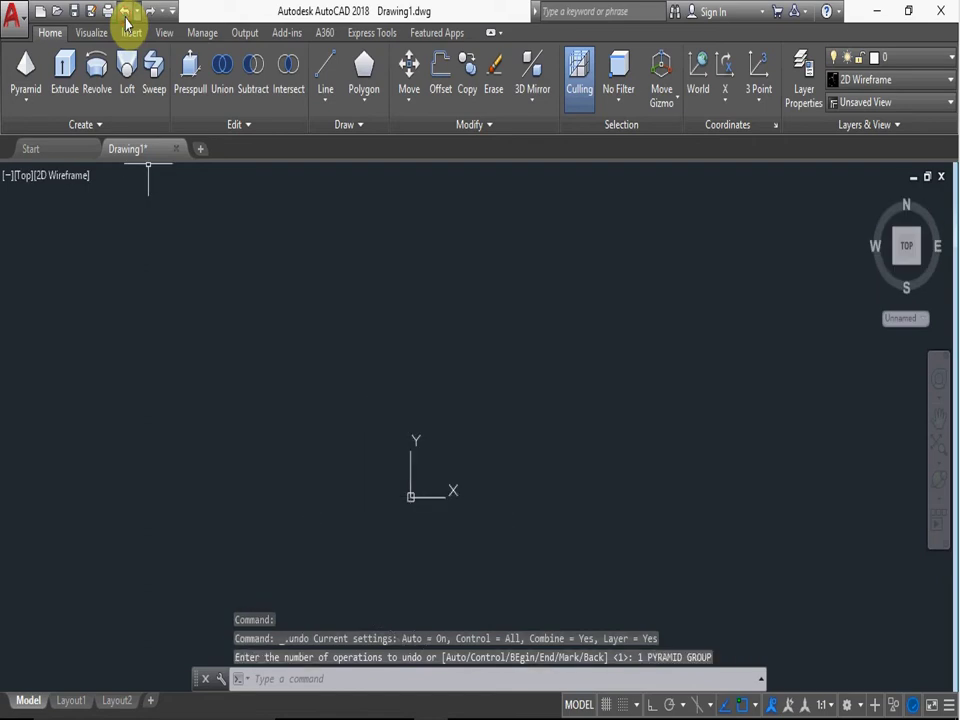
# Draw a pyramid whose base edge runs from 0,0 to 100,0, with height 200
pyautogui.click(26, 64)
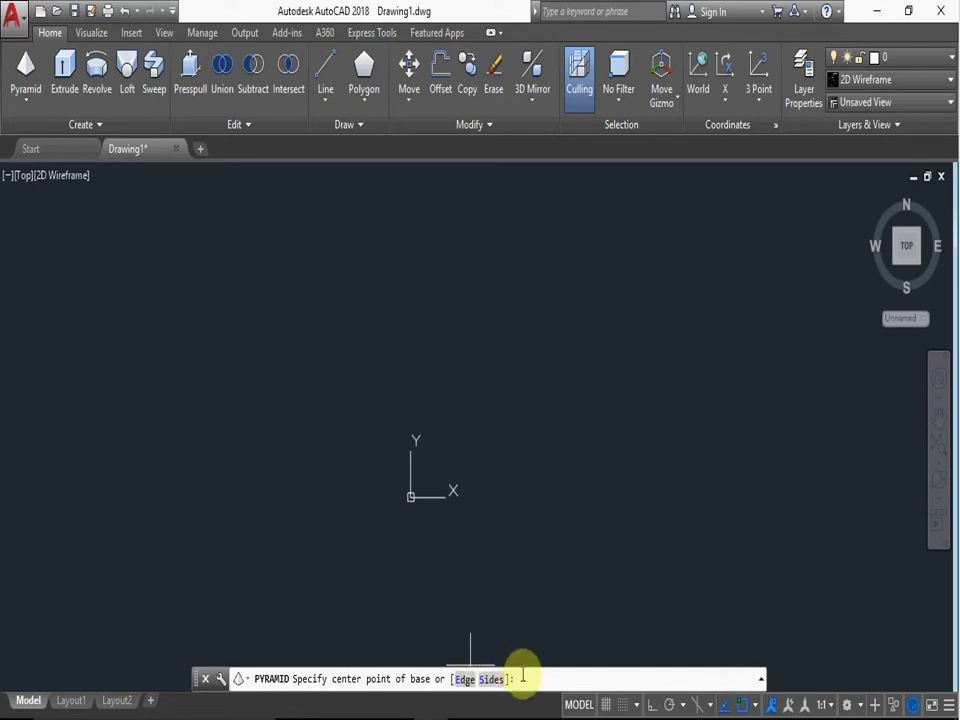
pyautogui.write('s')
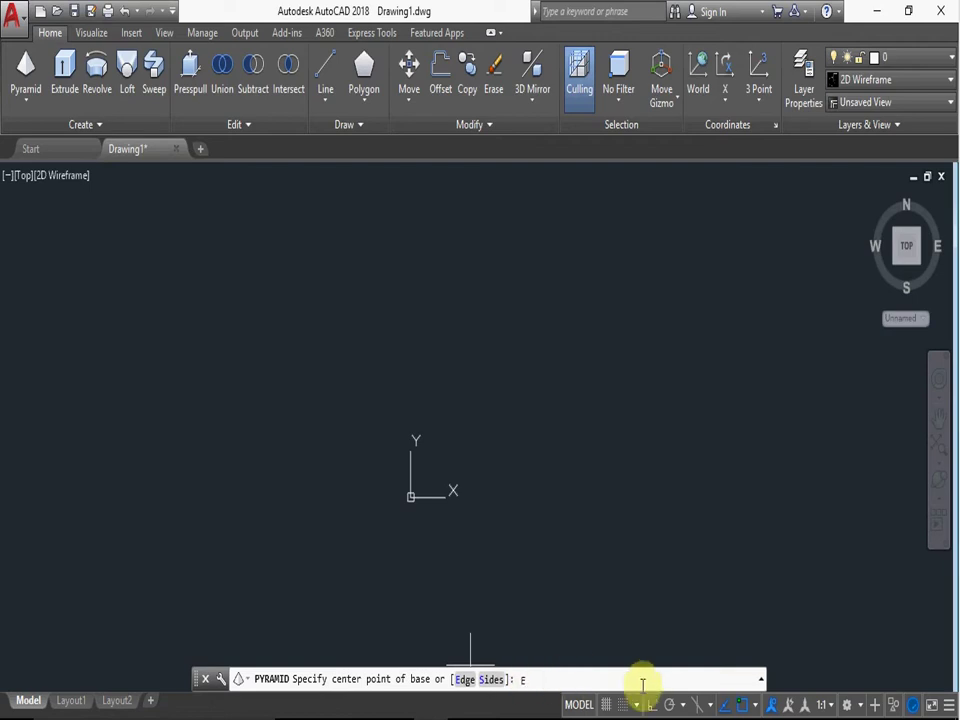
pyautogui.press('Return')
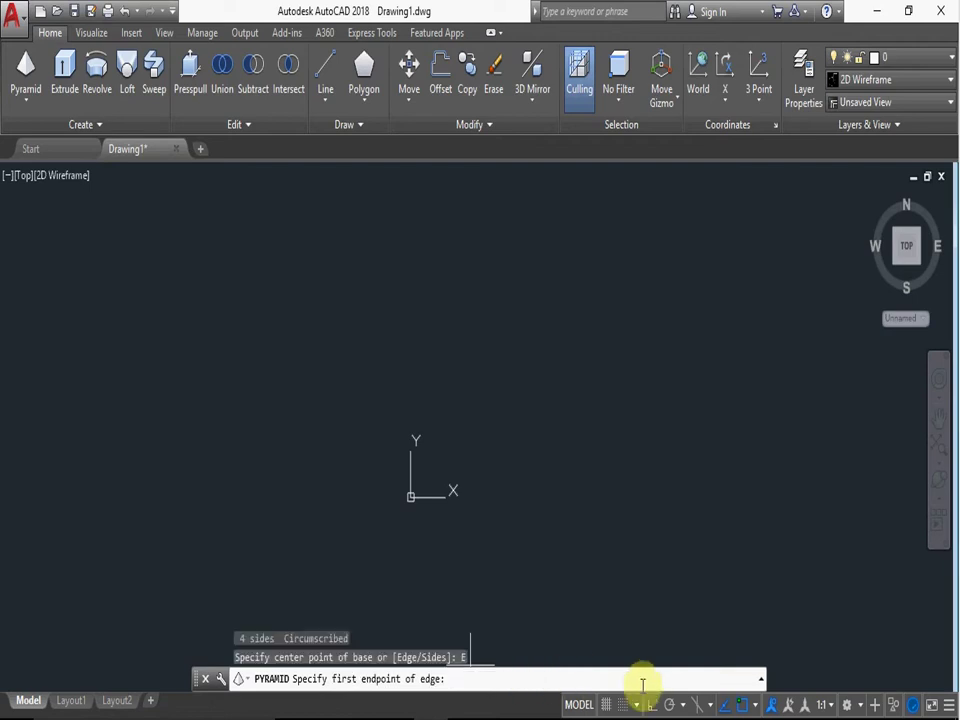
pyautogui.write('0,0')
pyautogui.press('Return')
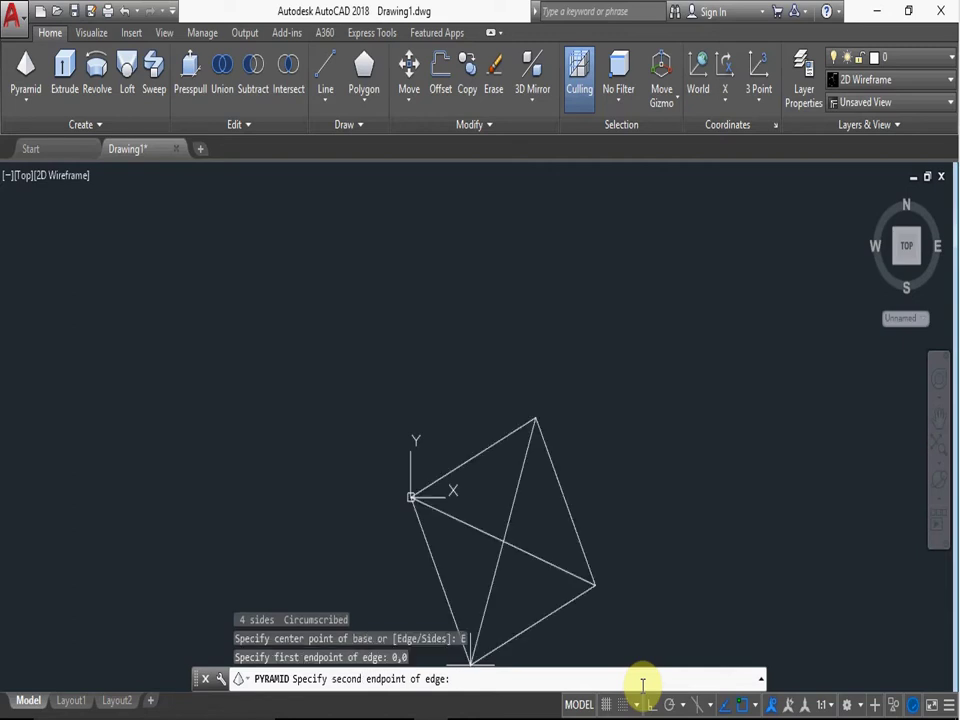
pyautogui.write('100,0')
pyautogui.press('Return')
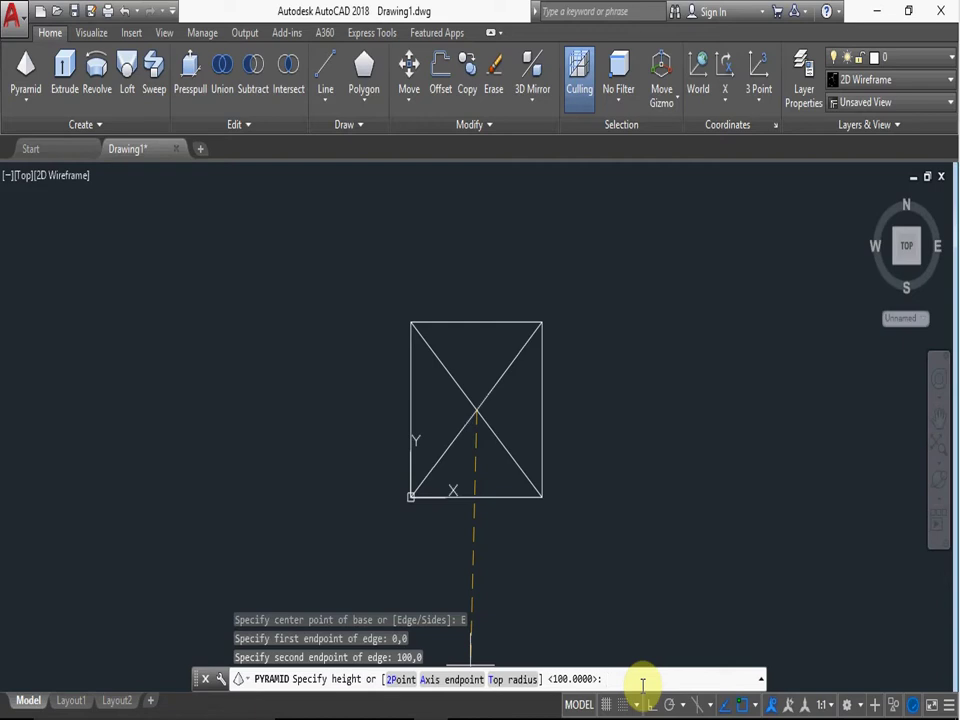
pyautogui.write('200')
pyautogui.press('Return')
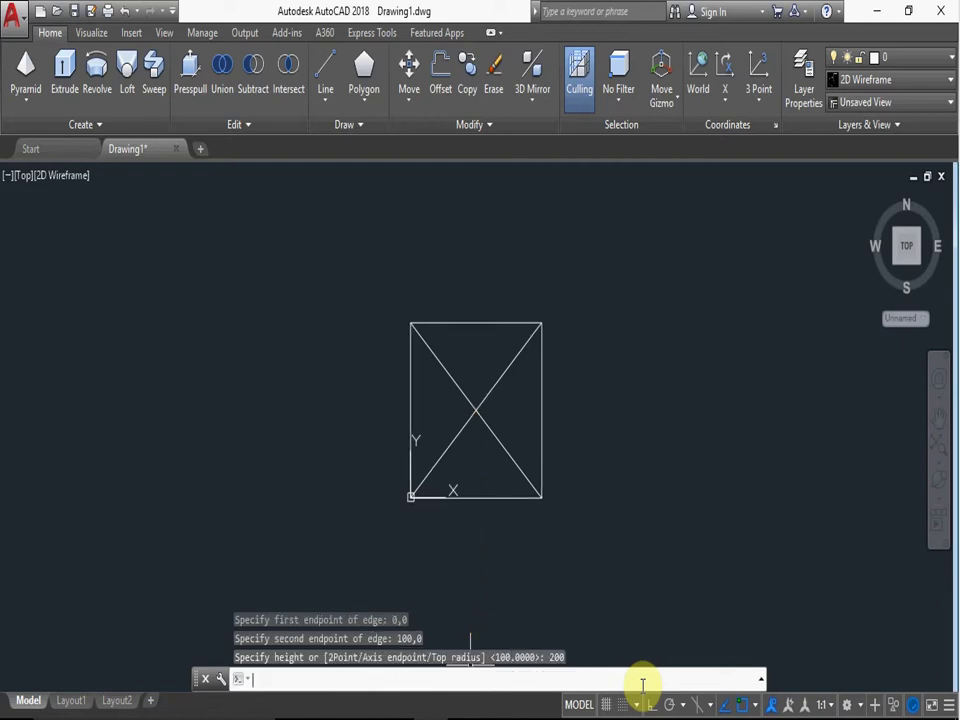
# Switch to SE Isometric view with the Shaded visual style
pyautogui.click(24, 180)
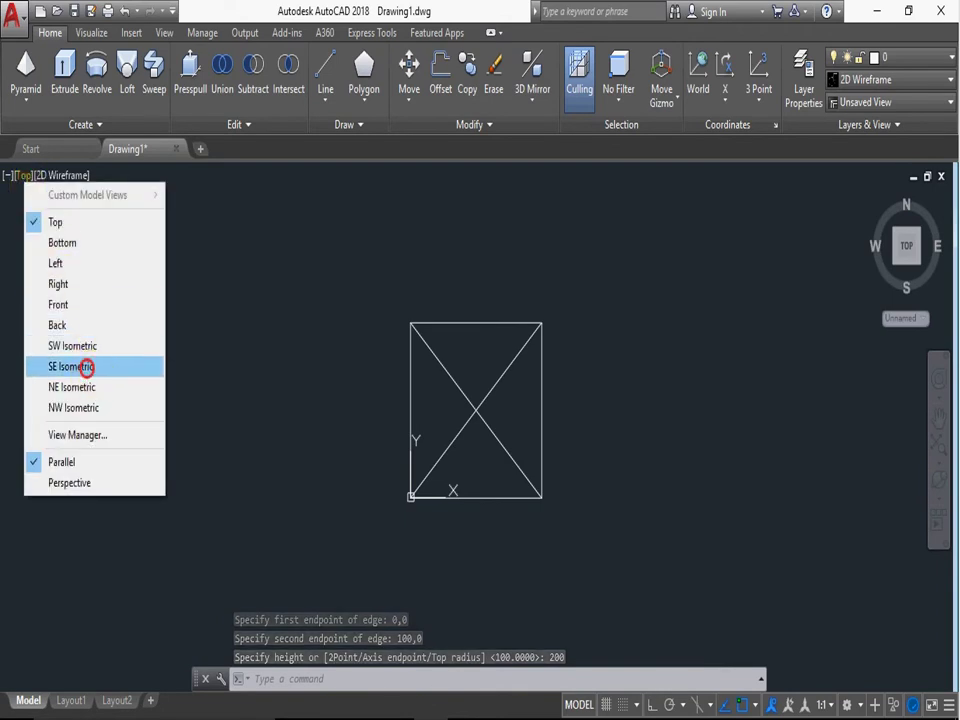
pyautogui.click(88, 366)
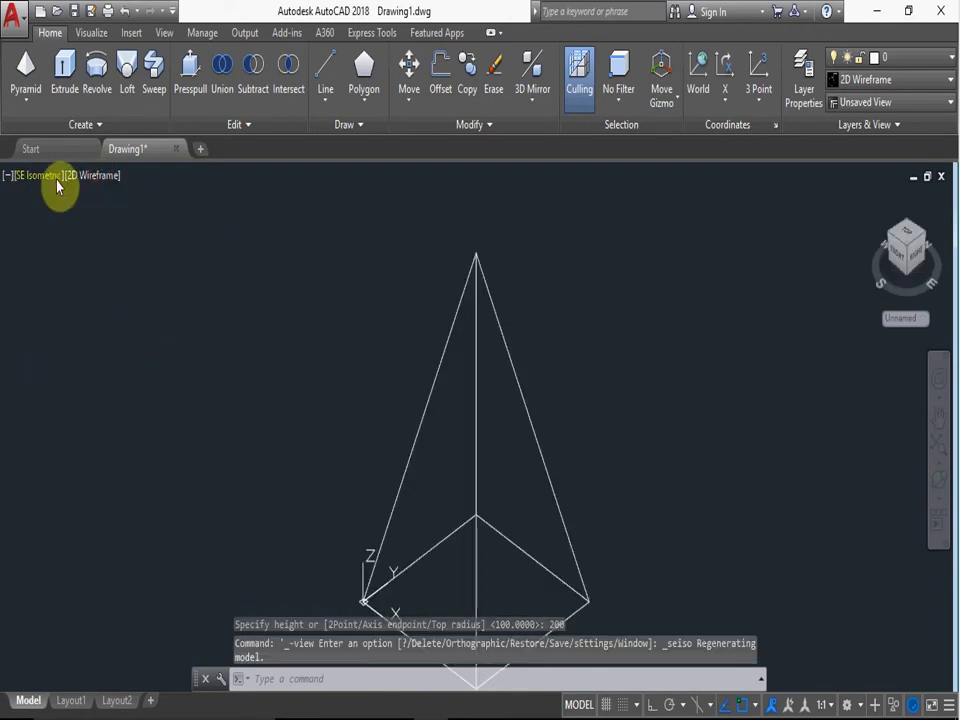
pyautogui.click(80, 176)
pyautogui.click(115, 304)
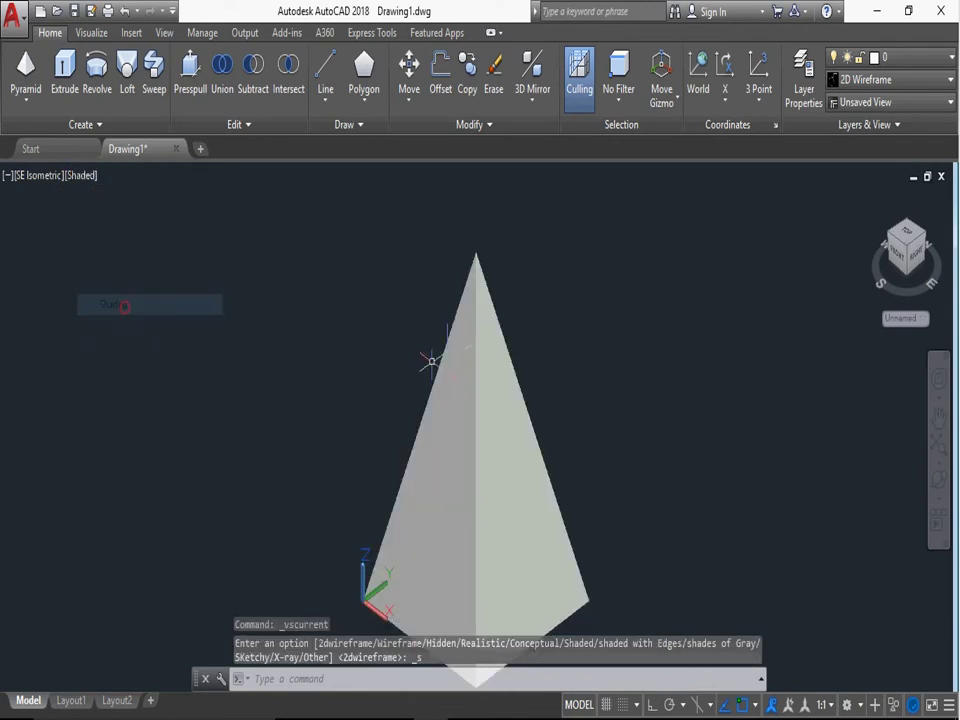
# Orbit around the tall pyramid, then undo back to an empty drawing
pyautogui.click(938, 483)
pyautogui.moveTo(705, 512)
pyautogui.mouseDown()
pyautogui.moveTo(476, 403)
pyautogui.moveTo(527, 306)
pyautogui.moveTo(690, 373)
pyautogui.moveTo(571, 443)
pyautogui.moveTo(585, 443)
pyautogui.moveTo(561, 347)
pyautogui.mouseUp()
pyautogui.rightClick(563, 350)
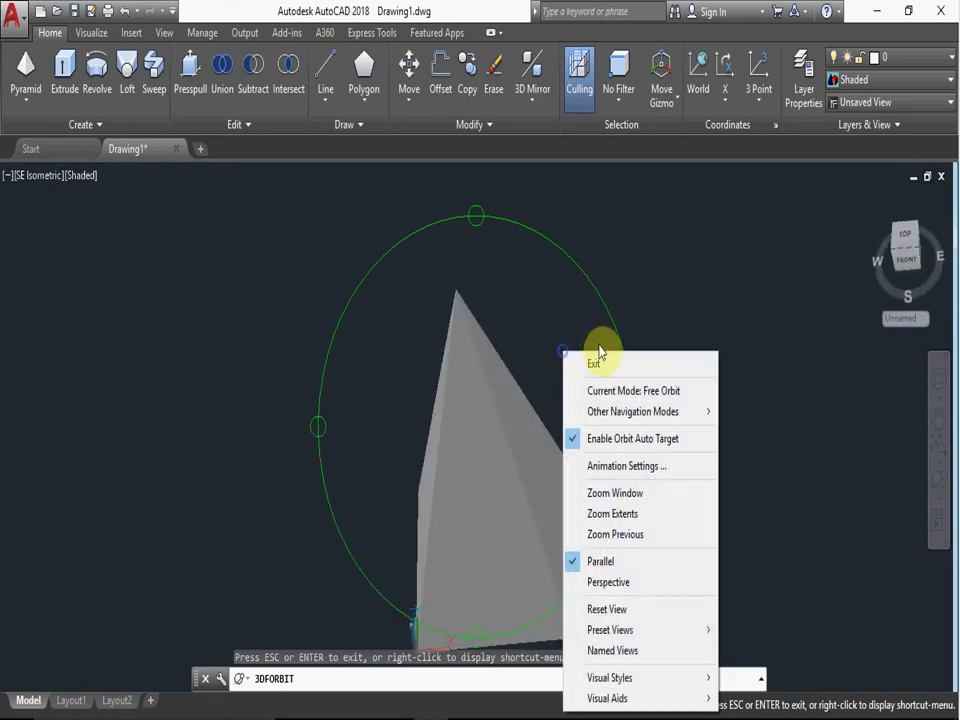
pyautogui.click(594, 363)
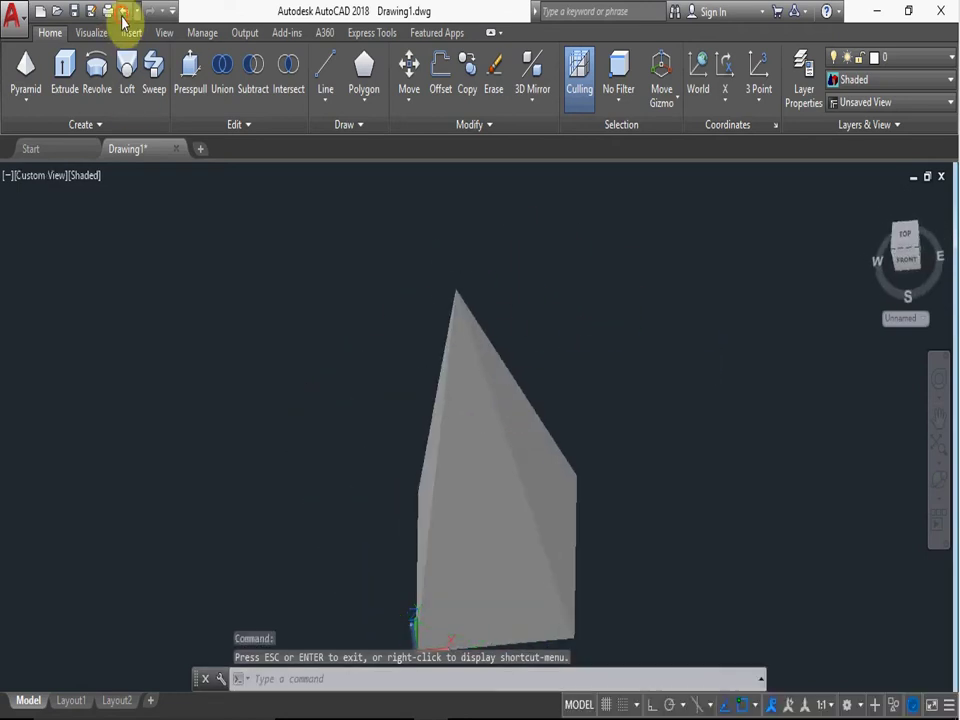
pyautogui.click(124, 12)
pyautogui.click(124, 12)
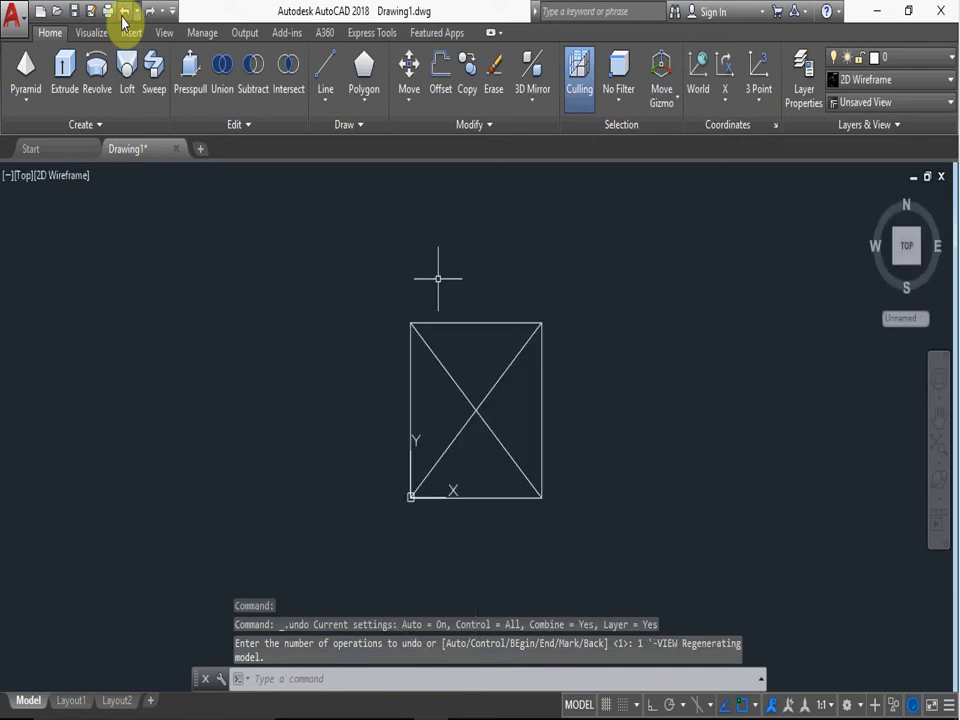
# Start a new pyramid and set its base to eight sides
pyautogui.click(30, 80)
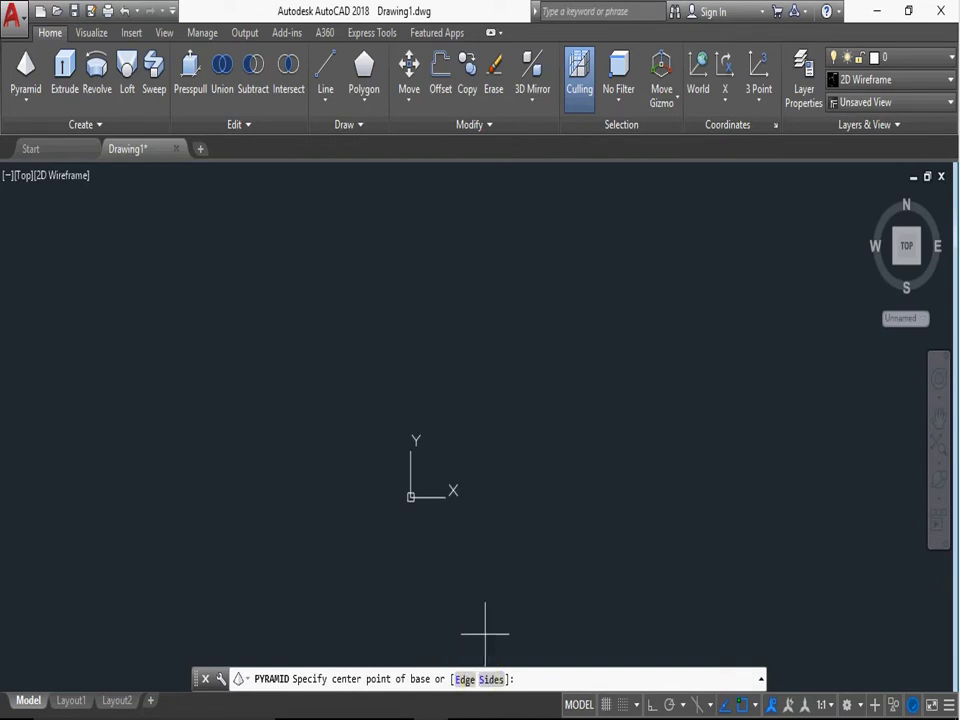
pyautogui.click(535, 681)
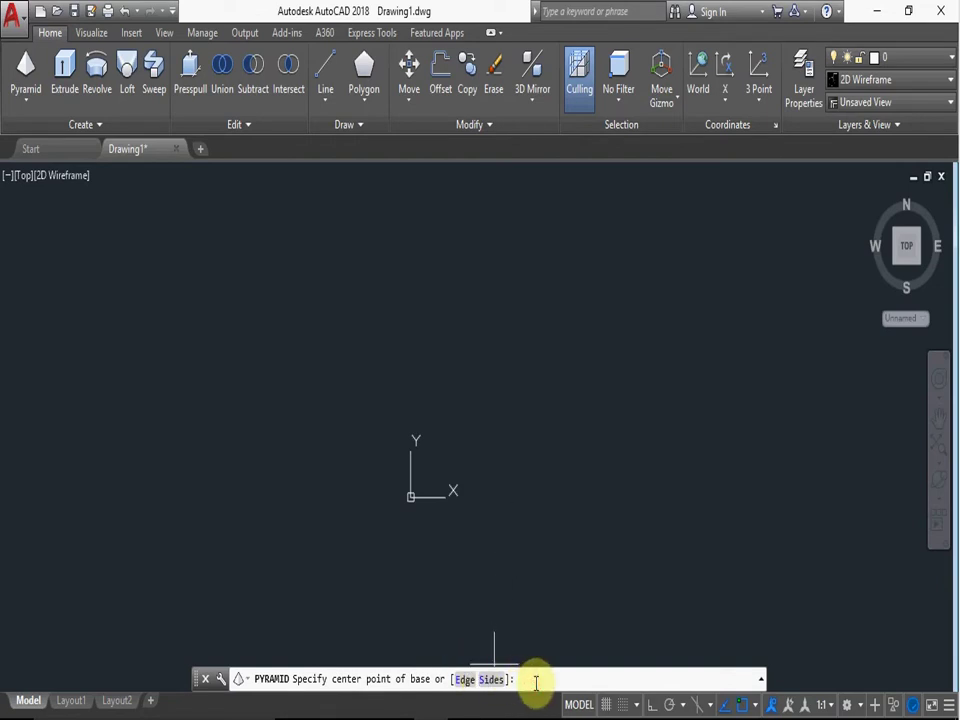
pyautogui.write('S')
pyautogui.press('Return')
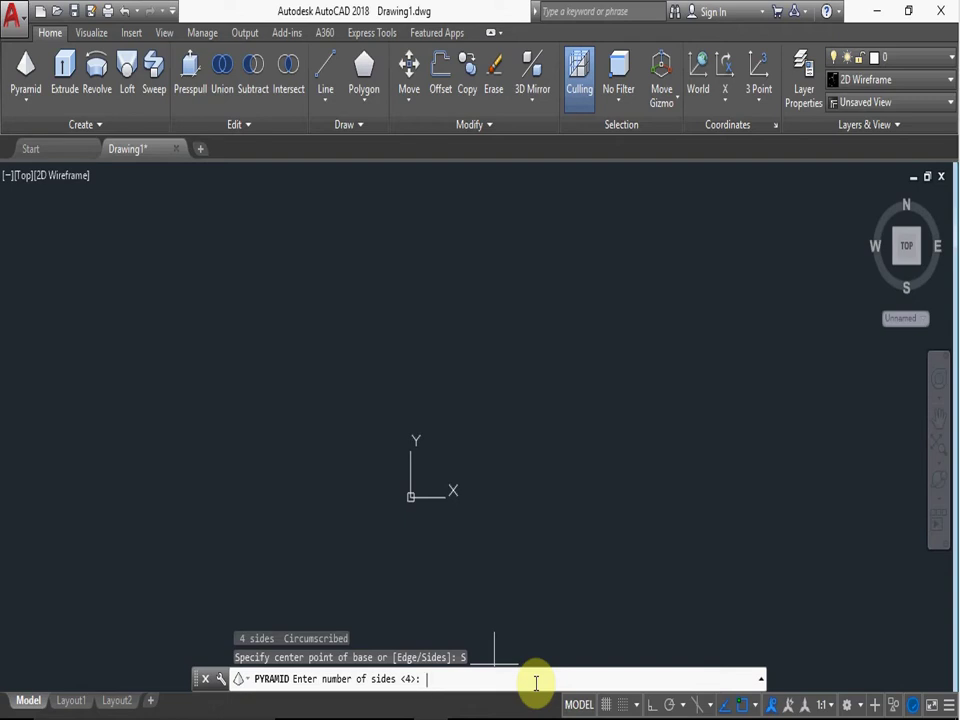
pyautogui.write('8')
pyautogui.press('Return')
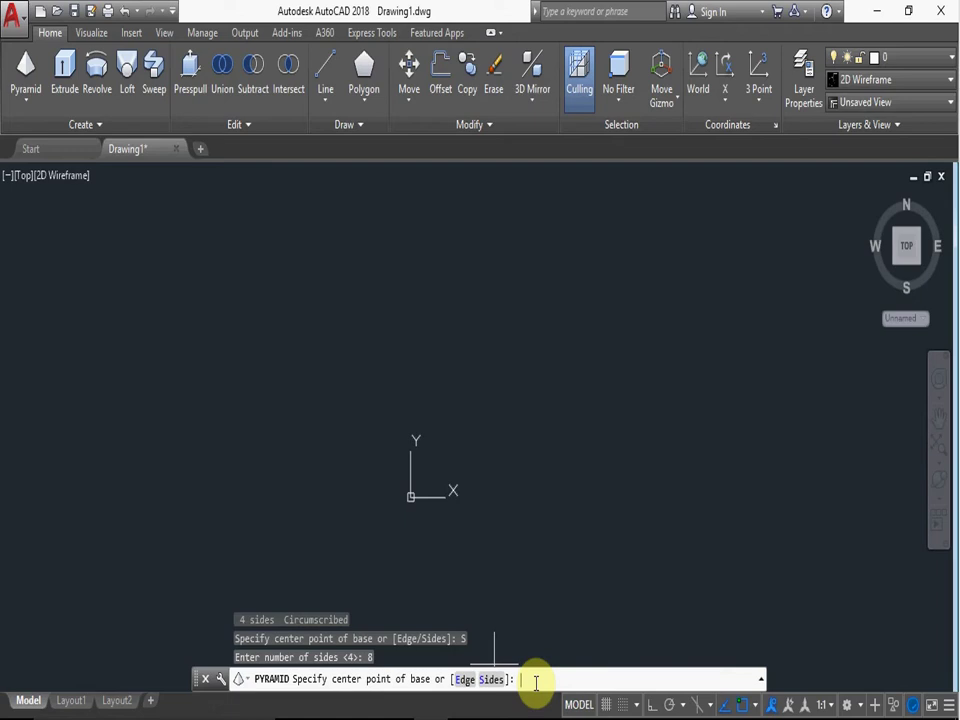
# Define the base edge from 0,0 to 100,0 and set the height to 200
pyautogui.write('e')
pyautogui.press('Return')
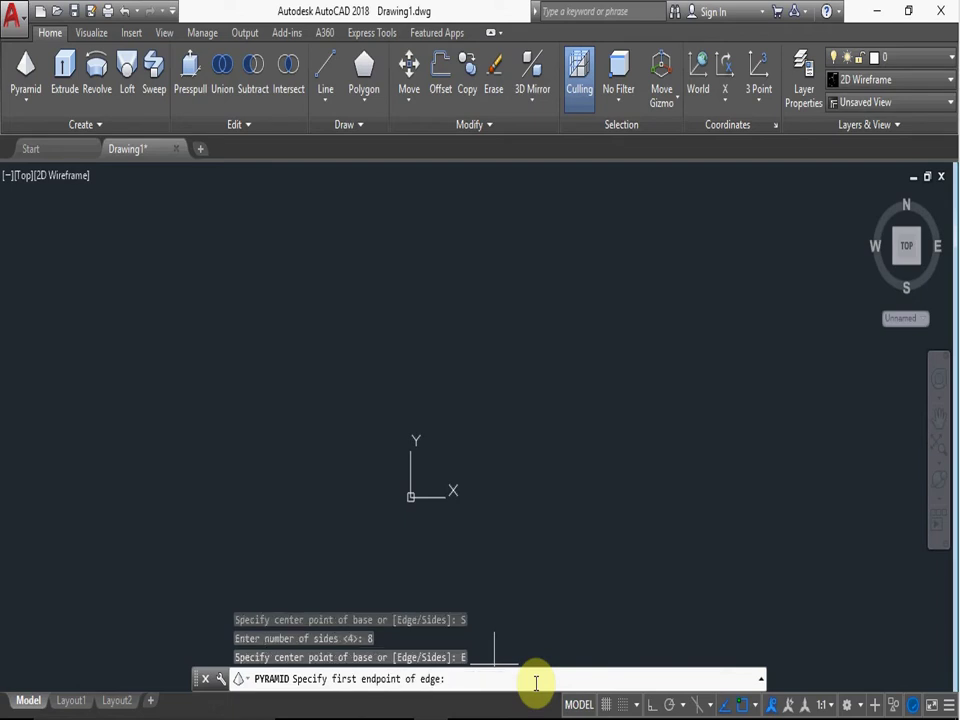
pyautogui.write('0,0')
pyautogui.press('Return')
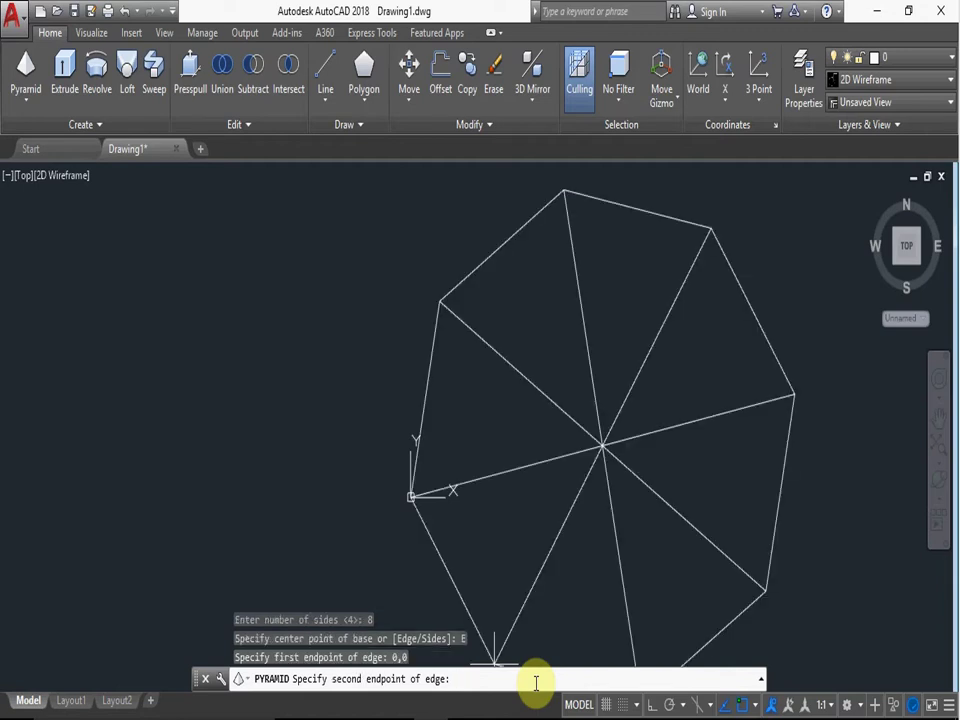
pyautogui.write('100,0')
pyautogui.press('Return')
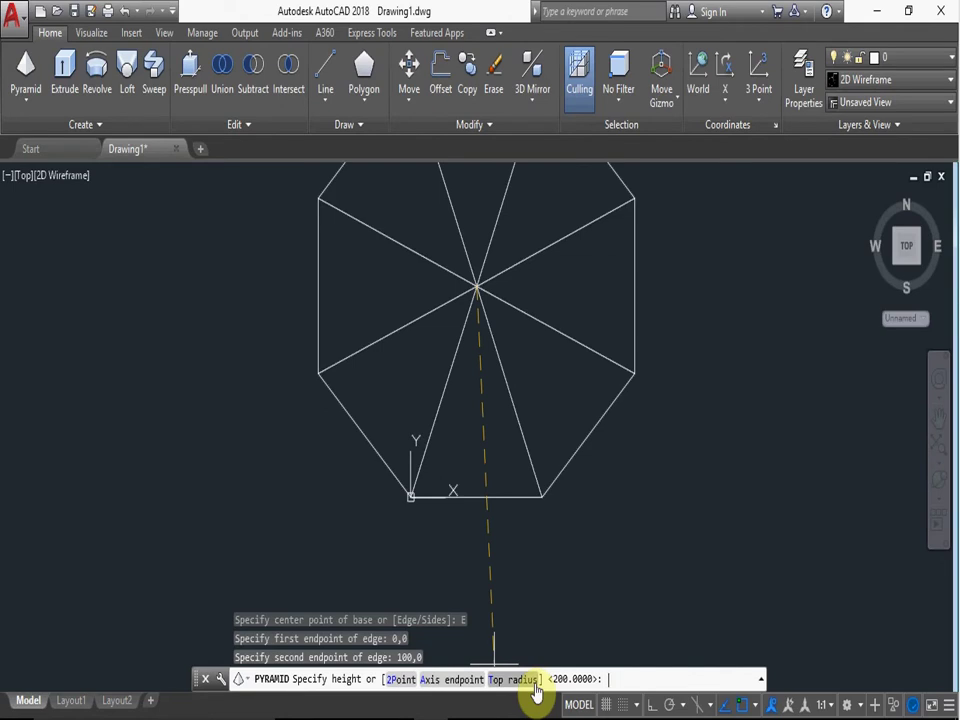
pyautogui.write('200')
pyautogui.press('Return')
pyautogui.click(742, 704)
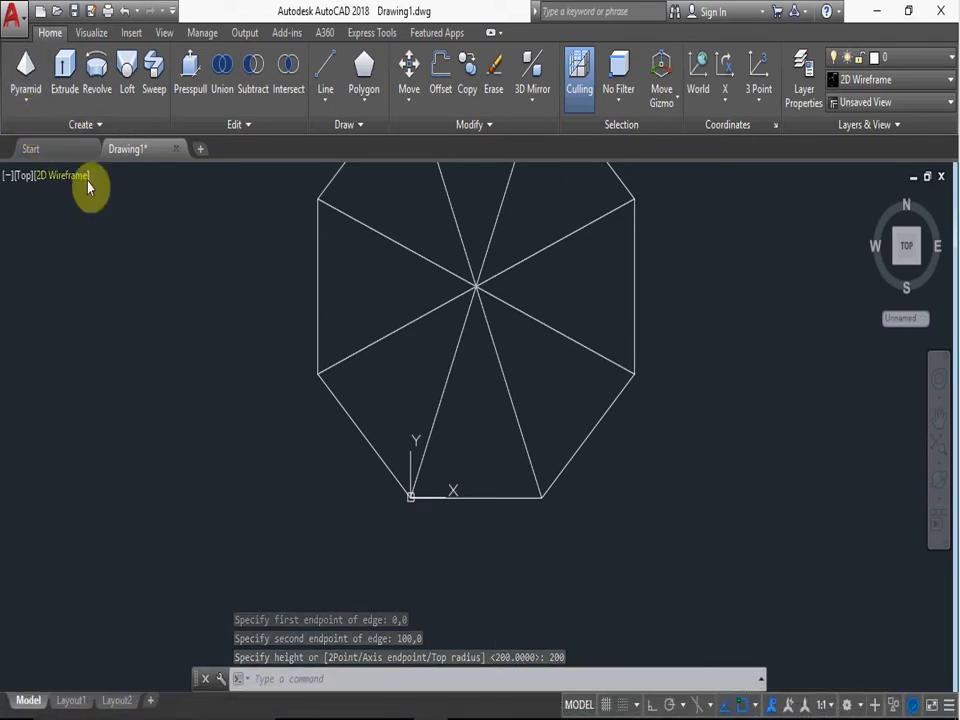
# Show the octagonal pyramid in SE Isometric with Shaded style
pyautogui.click(22, 175)
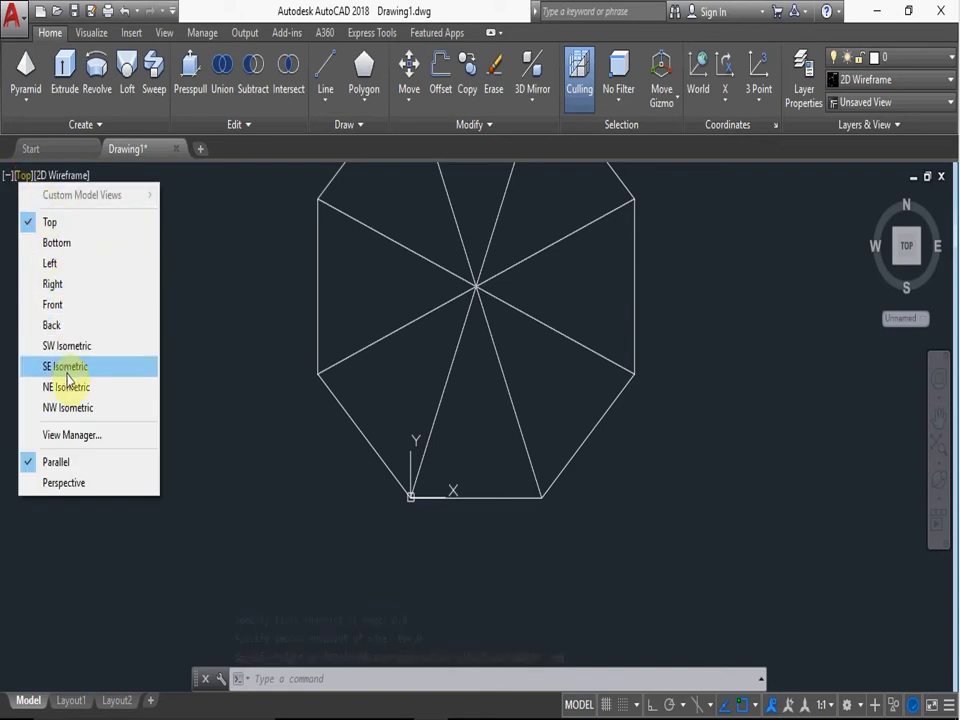
pyautogui.click(64, 367)
pyautogui.click(82, 178)
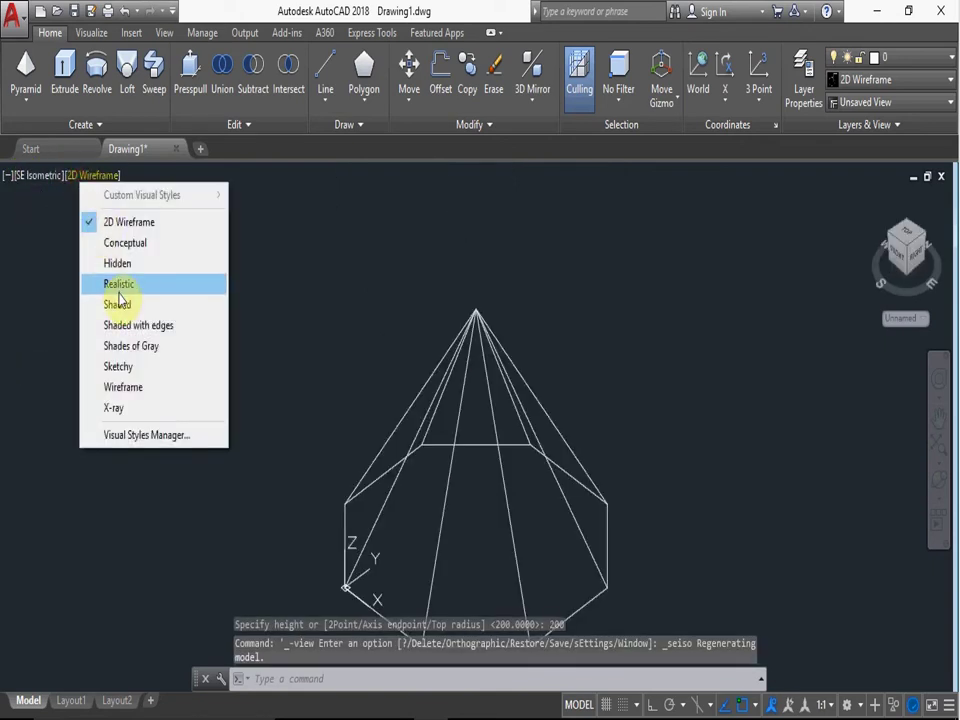
pyautogui.click(88, 302)
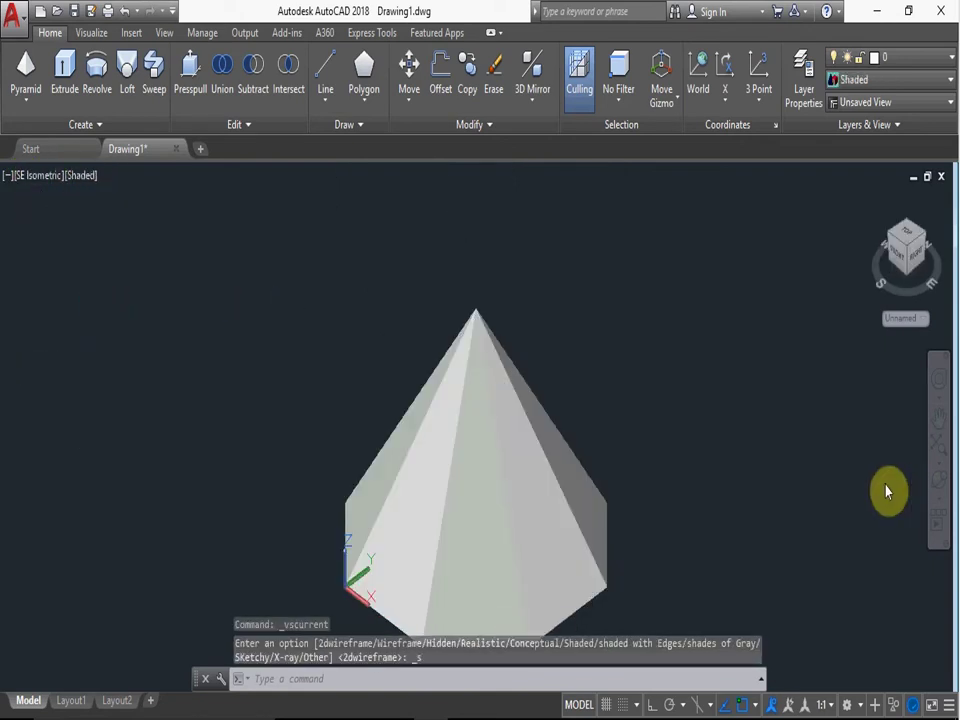
# Orbit around the pyramid, then undo back to the empty top view
pyautogui.click(940, 487)
pyautogui.moveTo(682, 519)
pyautogui.mouseDown()
pyautogui.moveTo(549, 480)
pyautogui.moveTo(542, 450)
pyautogui.moveTo(508, 474)
pyautogui.moveTo(426, 594)
pyautogui.moveTo(564, 461)
pyautogui.moveTo(540, 467)
pyautogui.mouseUp()
pyautogui.rightClick(574, 380)
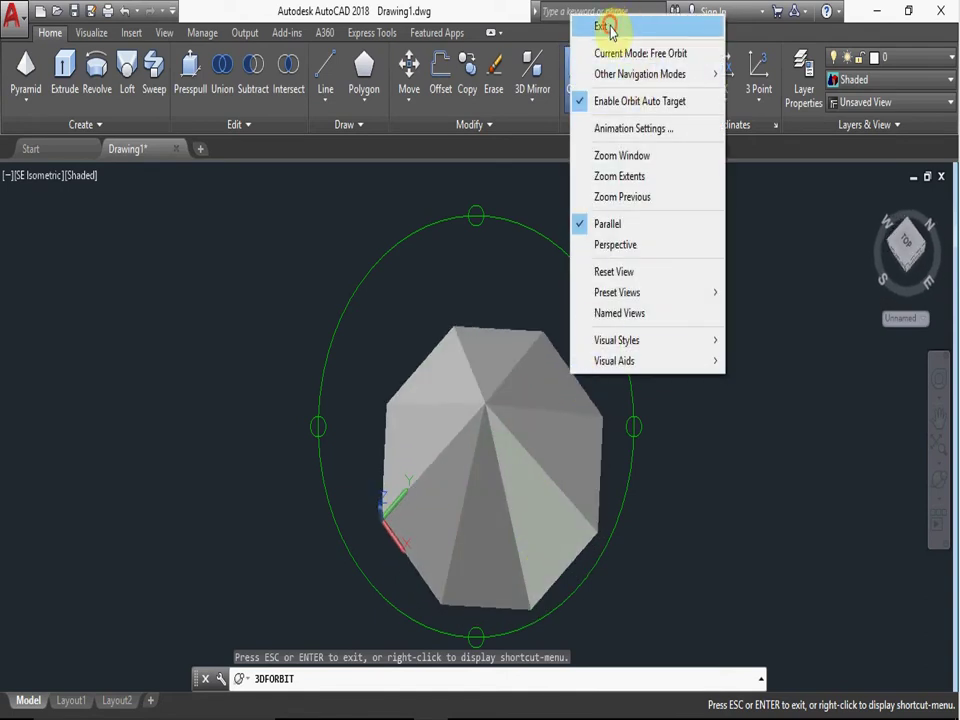
pyautogui.click(616, 24)
pyautogui.click(125, 14)
pyautogui.click(125, 14)
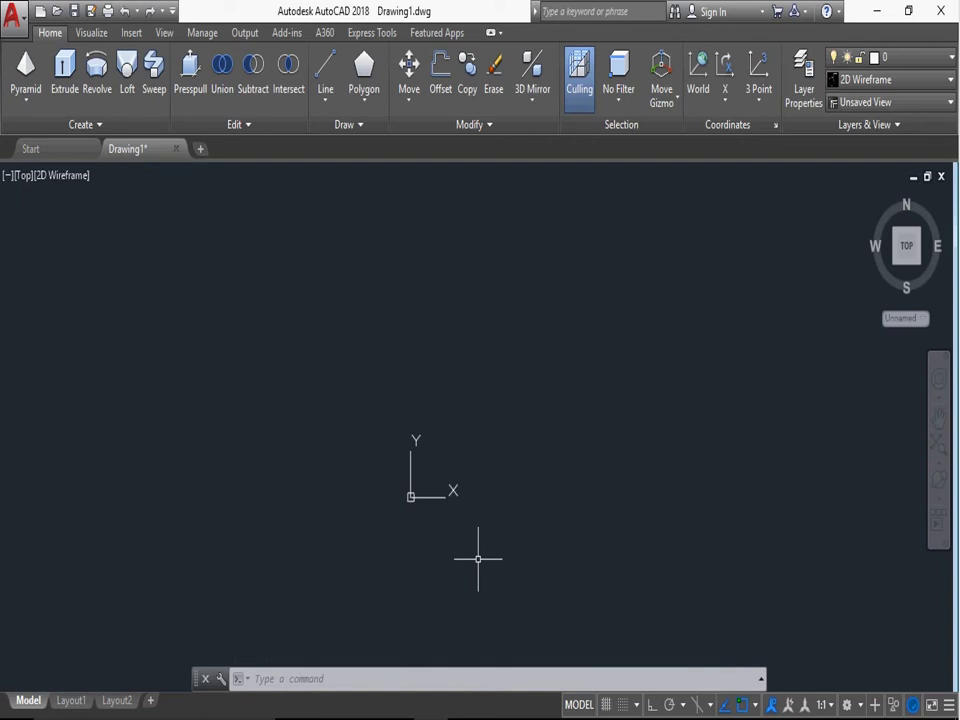
# Start a pyramid centred at 0,0 with base radius 150
pyautogui.click(22, 68)
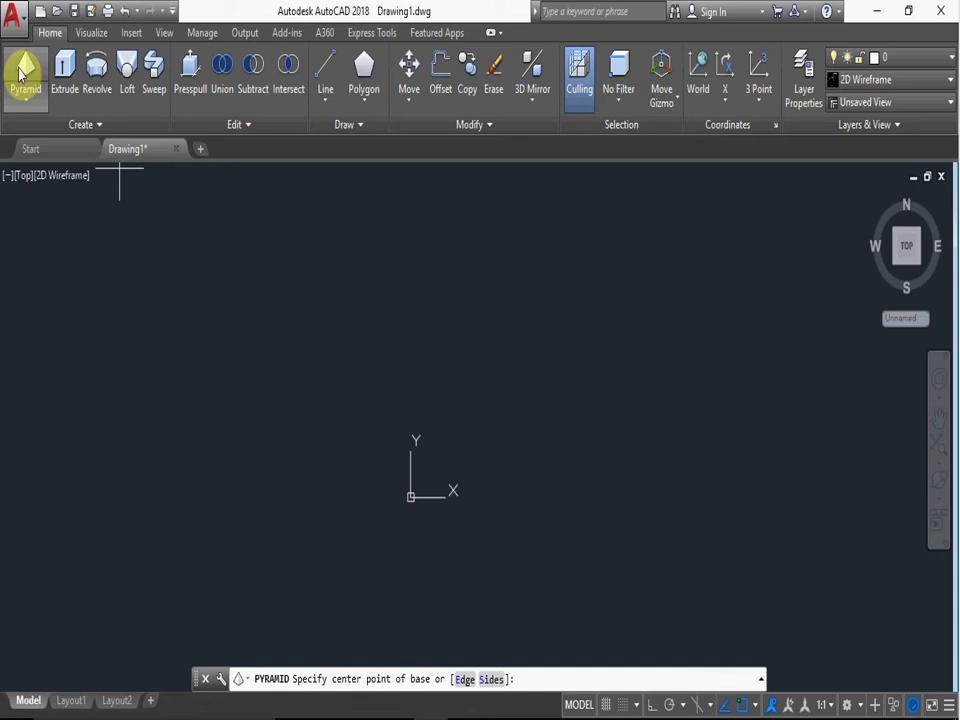
pyautogui.write('0,0')
pyautogui.press('Return')
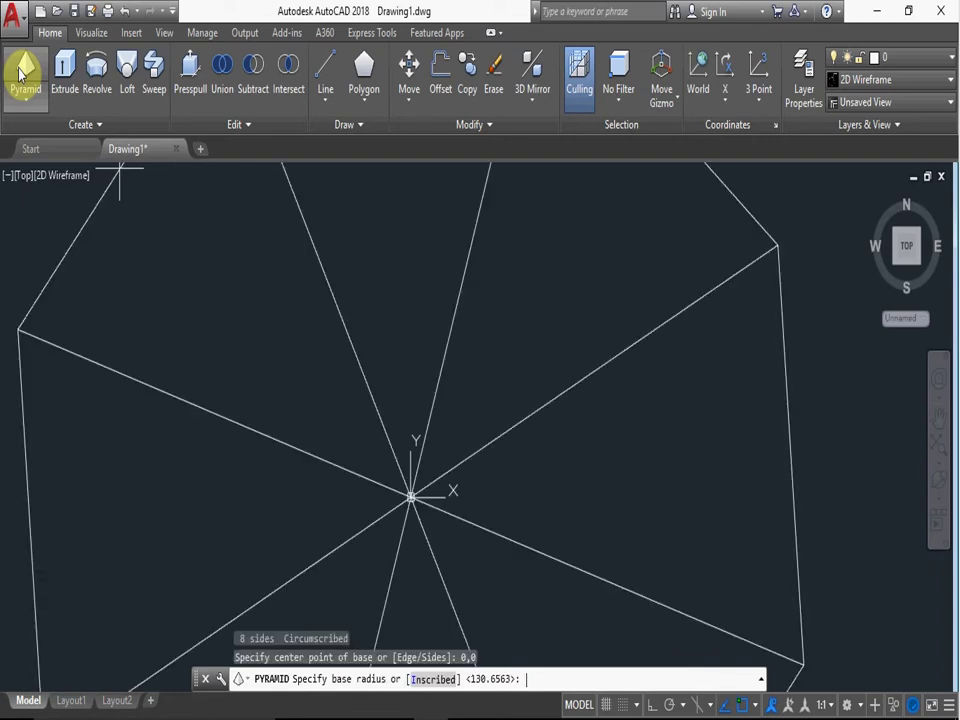
pyautogui.write('150')
pyautogui.press('Return')
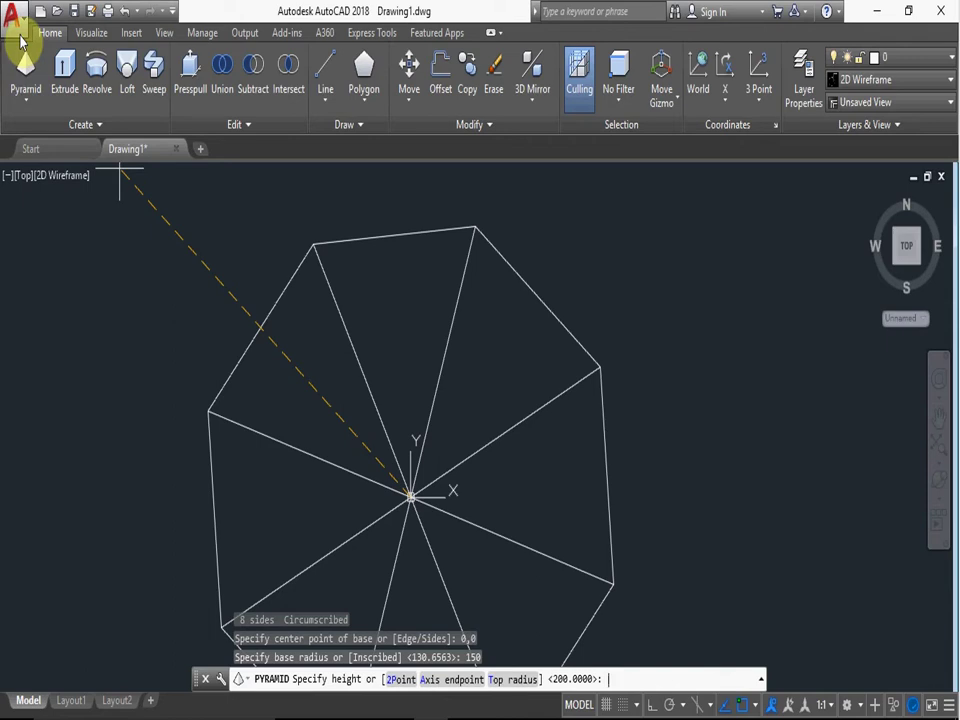
# Set the pyramid height with the 2Point option, from 100,100 to 200,100
pyautogui.write('2p')
pyautogui.press('Return')
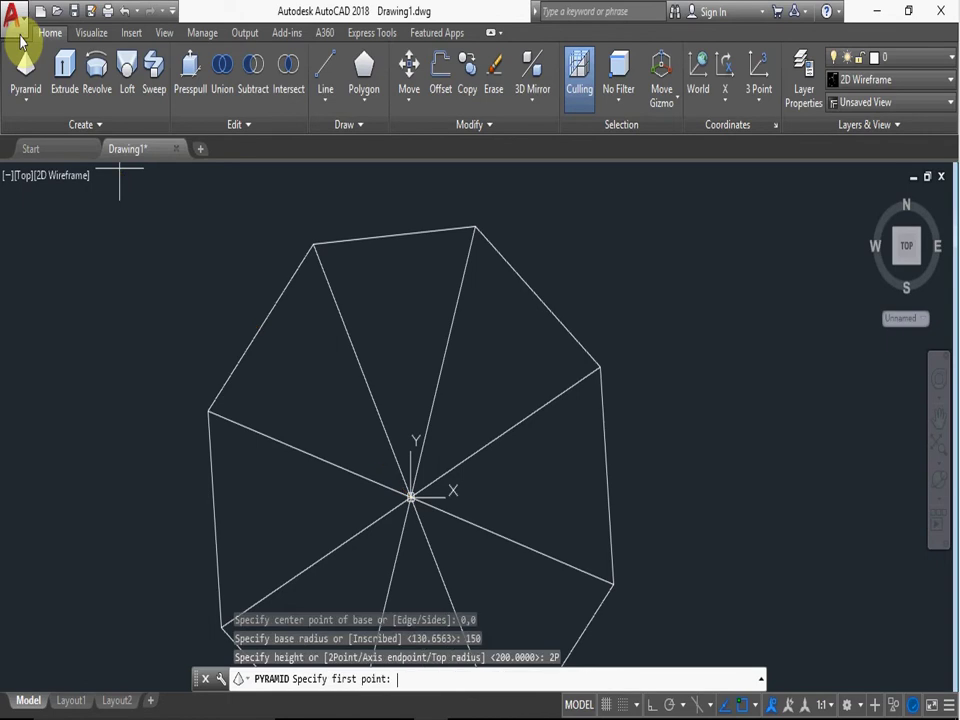
pyautogui.write('00,100')
pyautogui.press('Return')
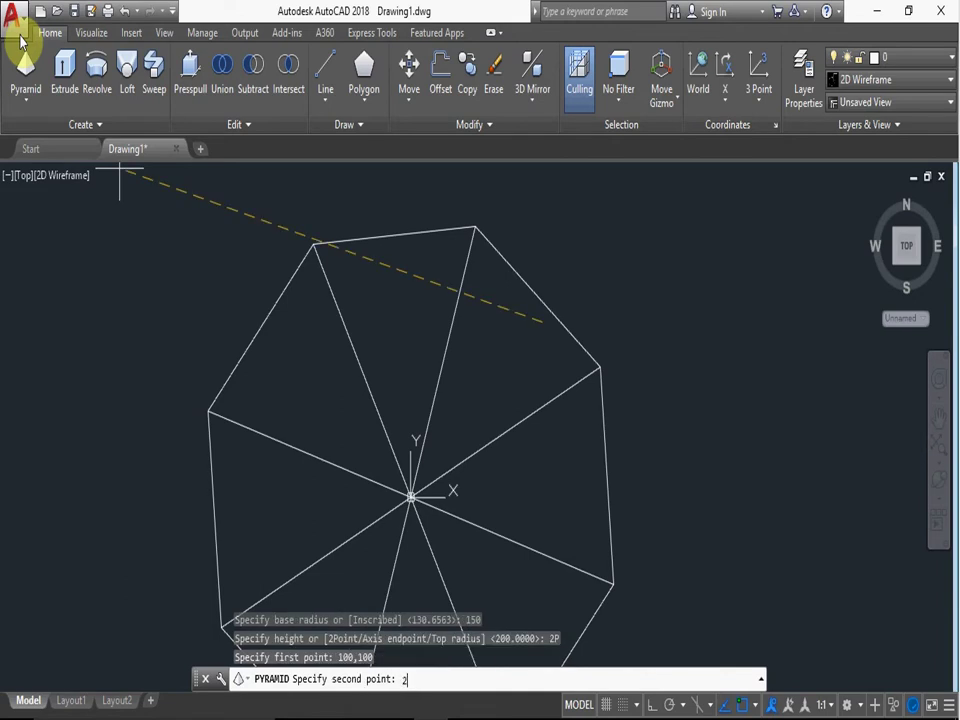
pyautogui.write('00')
pyautogui.write(',100')
pyautogui.press('Return')
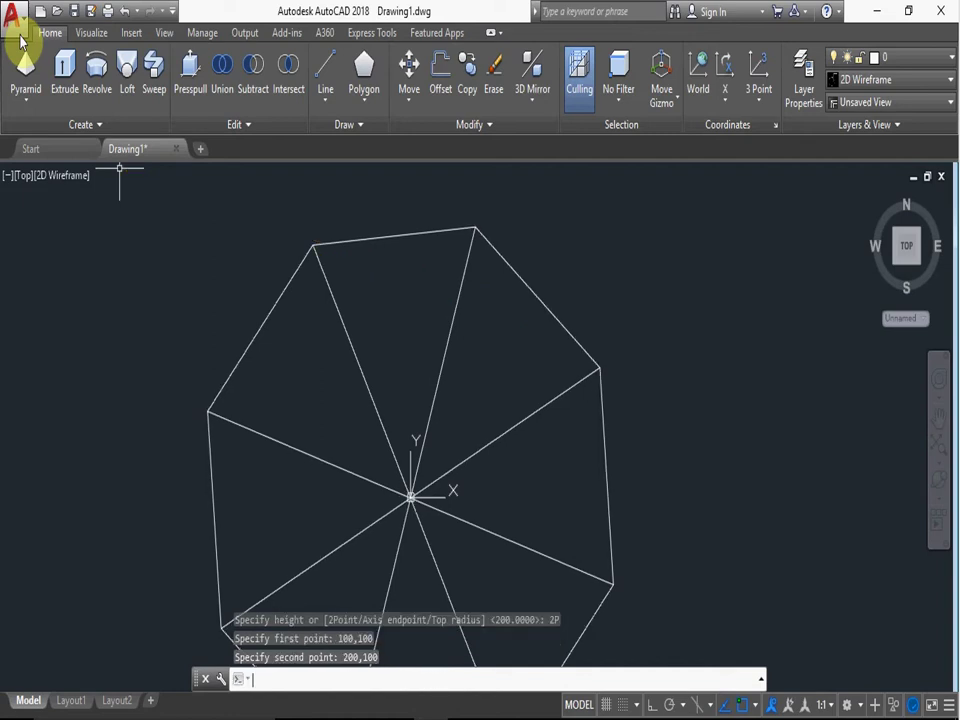
# Show the radius-150 pyramid in SE Isometric with Shaded style, zooming out
pyautogui.click(29, 180)
pyautogui.click(75, 364)
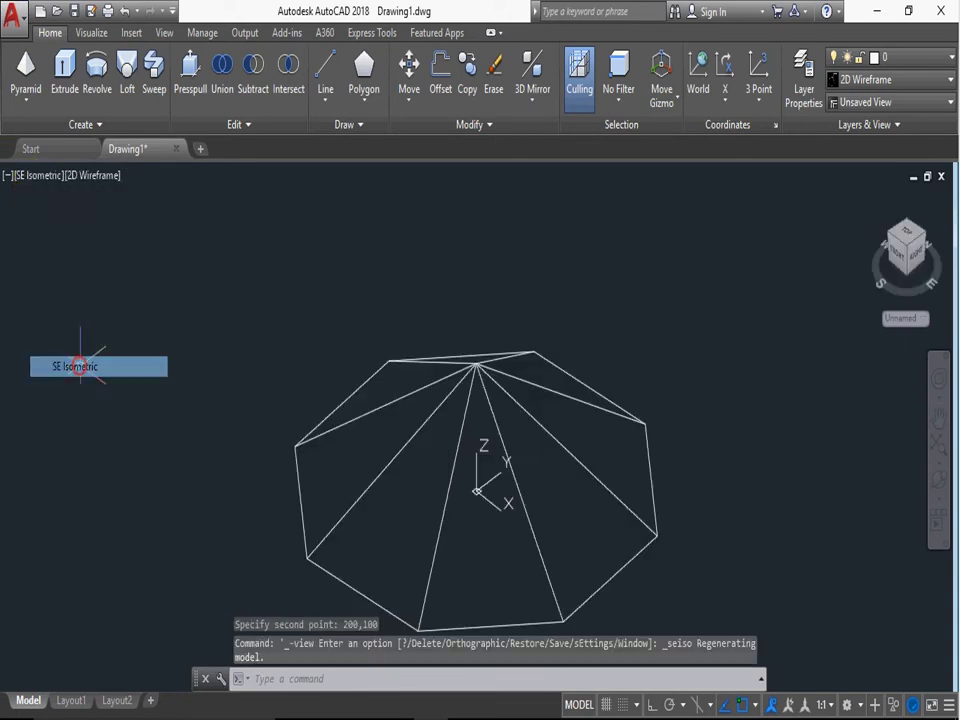
pyautogui.click(100, 177)
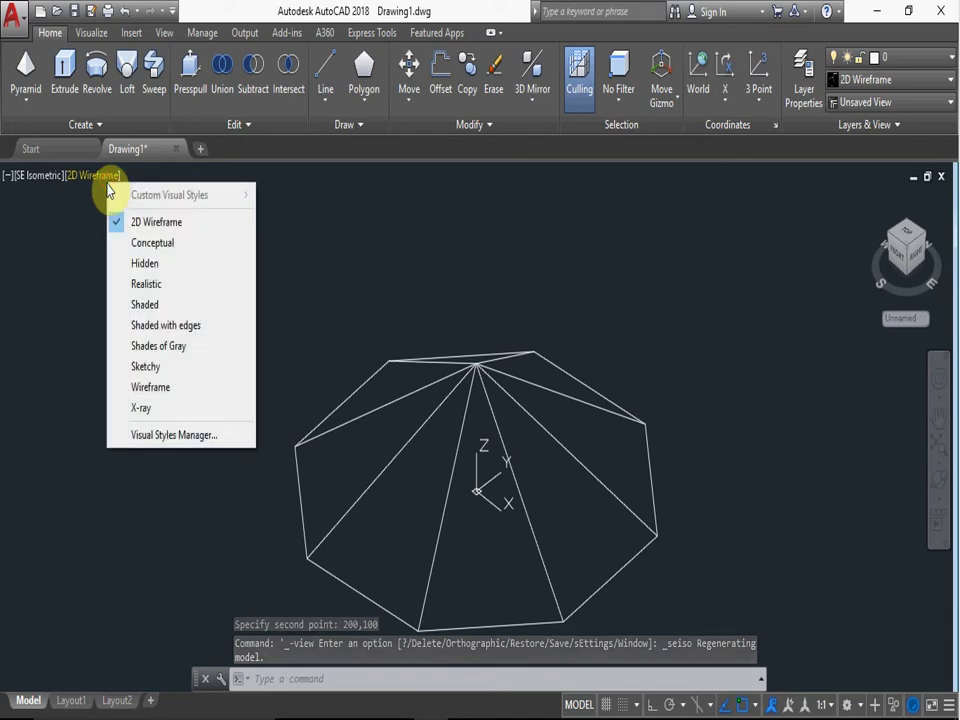
pyautogui.click(175, 307)
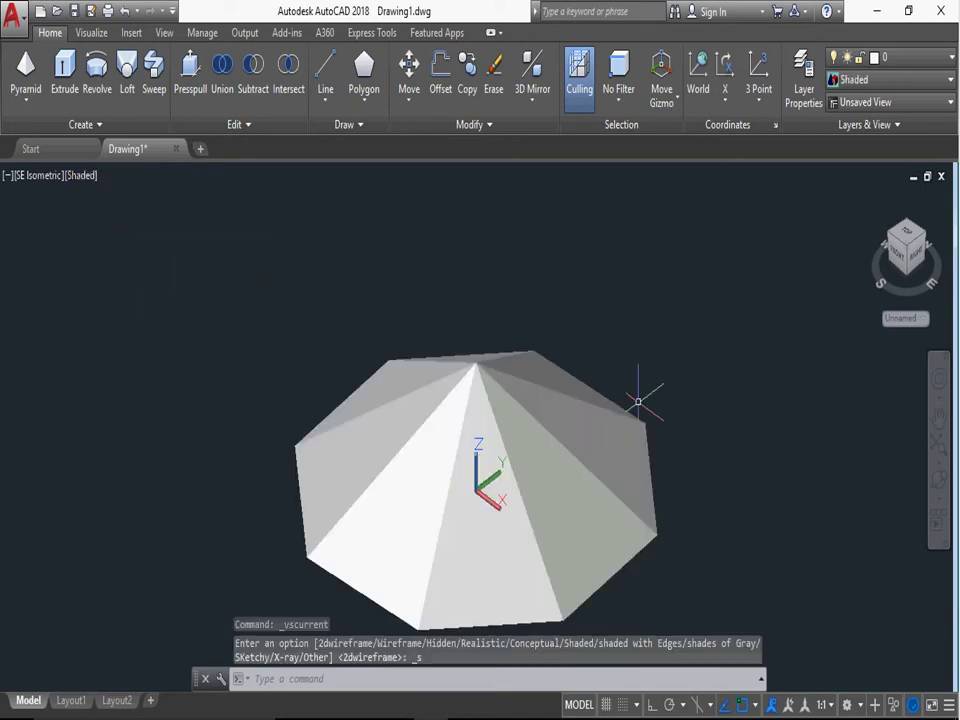
pyautogui.scroll(-4, 808, 479)
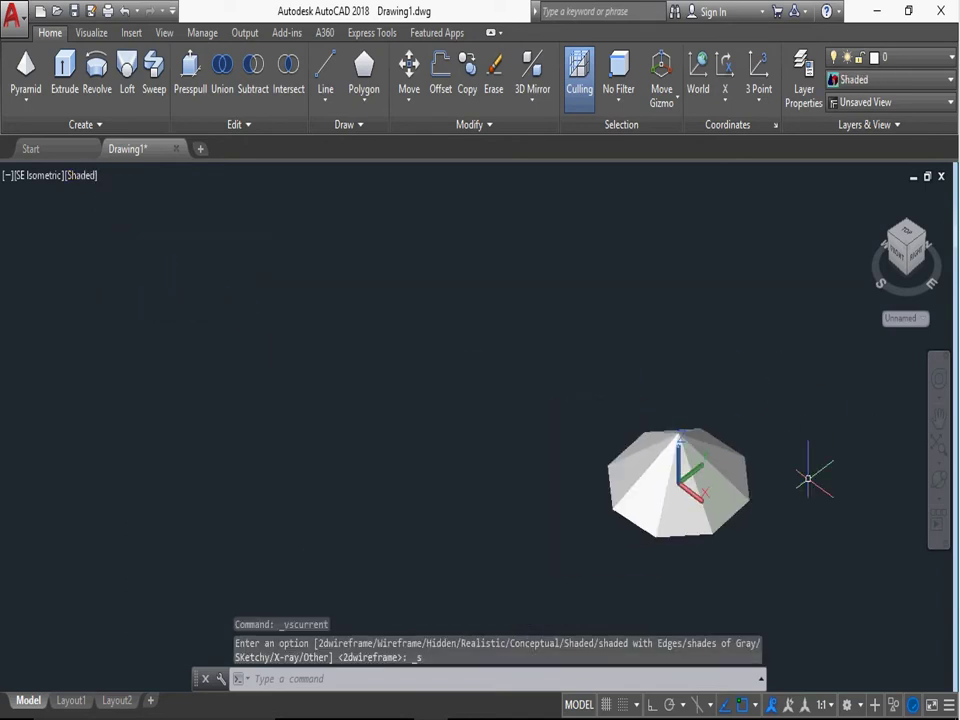
# Orbit around the pyramid to inspect it, then exit the orbit
pyautogui.click(940, 483)
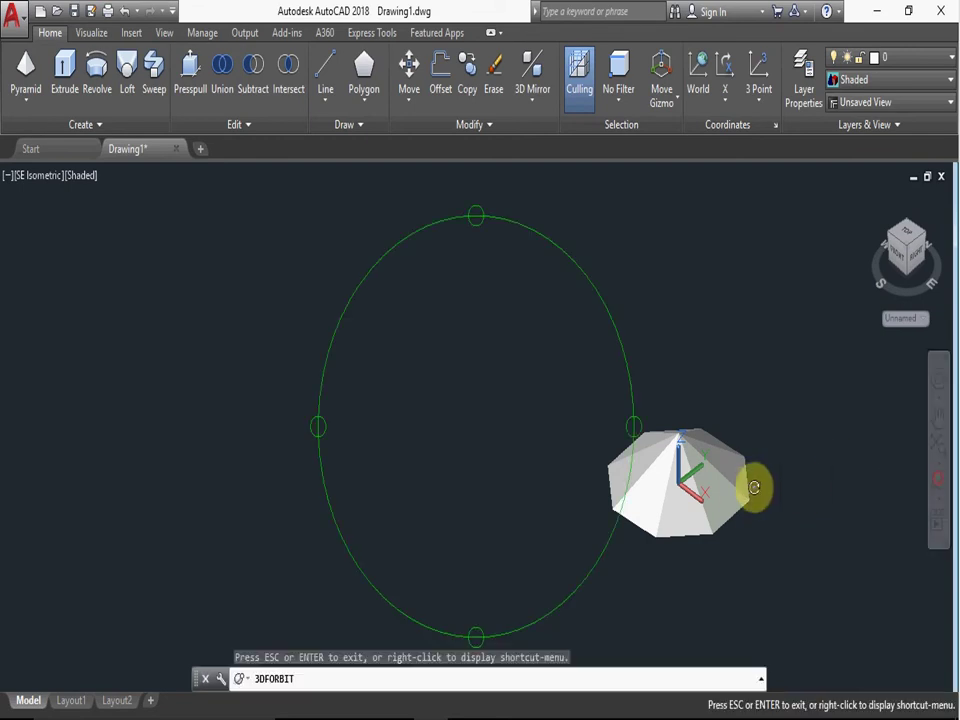
pyautogui.moveTo(754, 489)
pyautogui.mouseDown()
pyautogui.moveTo(578, 400)
pyautogui.moveTo(735, 476)
pyautogui.moveTo(720, 490)
pyautogui.moveTo(471, 257)
pyautogui.moveTo(484, 188)
pyautogui.moveTo(506, 379)
pyautogui.moveTo(407, 467)
pyautogui.moveTo(339, 422)
pyautogui.moveTo(383, 333)
pyautogui.moveTo(471, 369)
pyautogui.moveTo(529, 446)
pyautogui.moveTo(489, 381)
pyautogui.mouseUp()
pyautogui.rightClick(490, 372)
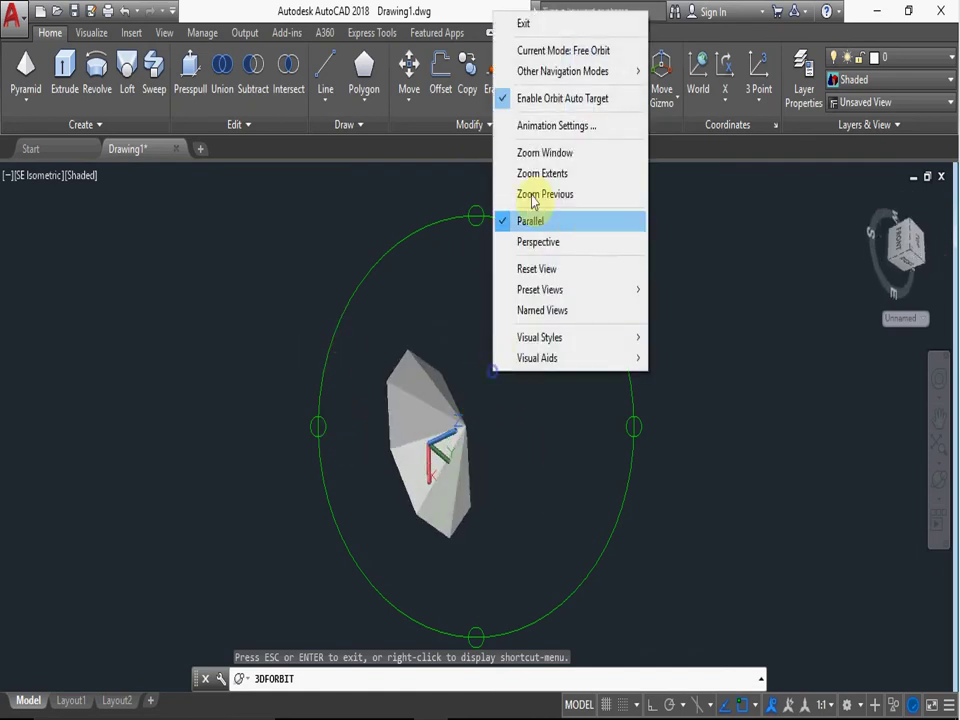
pyautogui.click(524, 23)
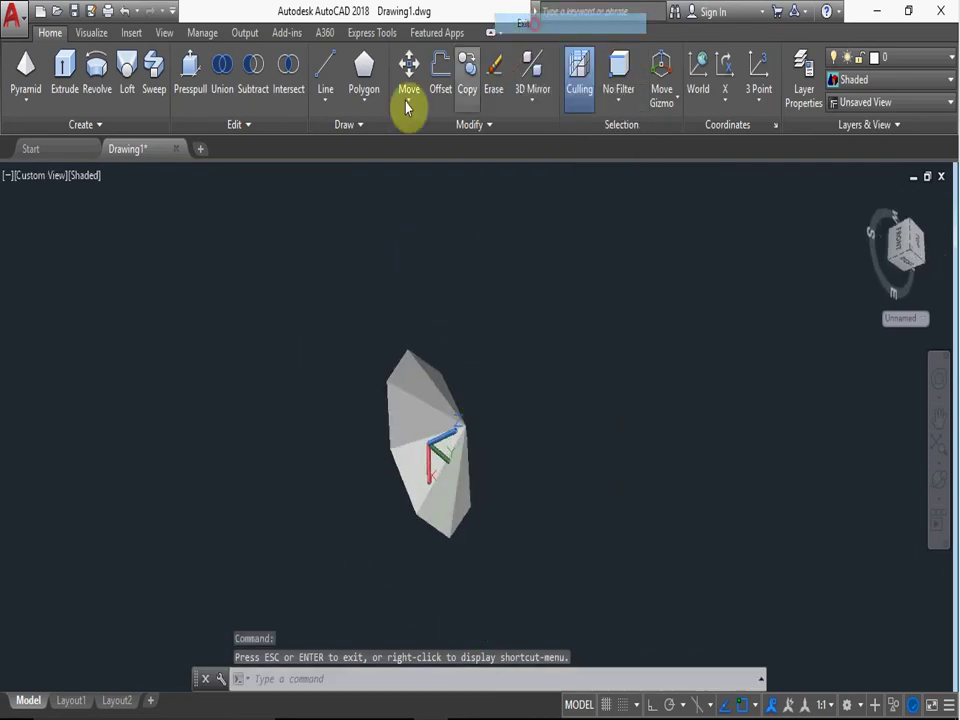
# Undo the view changes and the pyramid, leaving an empty top wireframe view
pyautogui.click(123, 13)
pyautogui.click(123, 13)
pyautogui.click(123, 13)
pyautogui.click(123, 13)
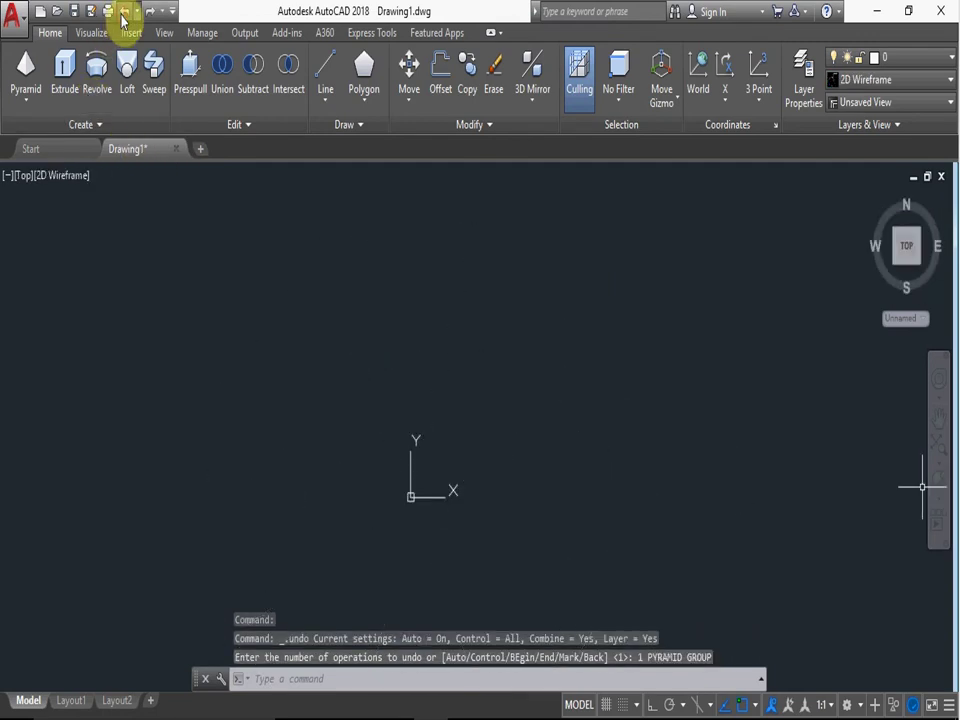
# Draw an eight-sided frustum at the origin with base radius 50, top radius 40 and height 100
pyautogui.click(20, 66)
pyautogui.write('0')
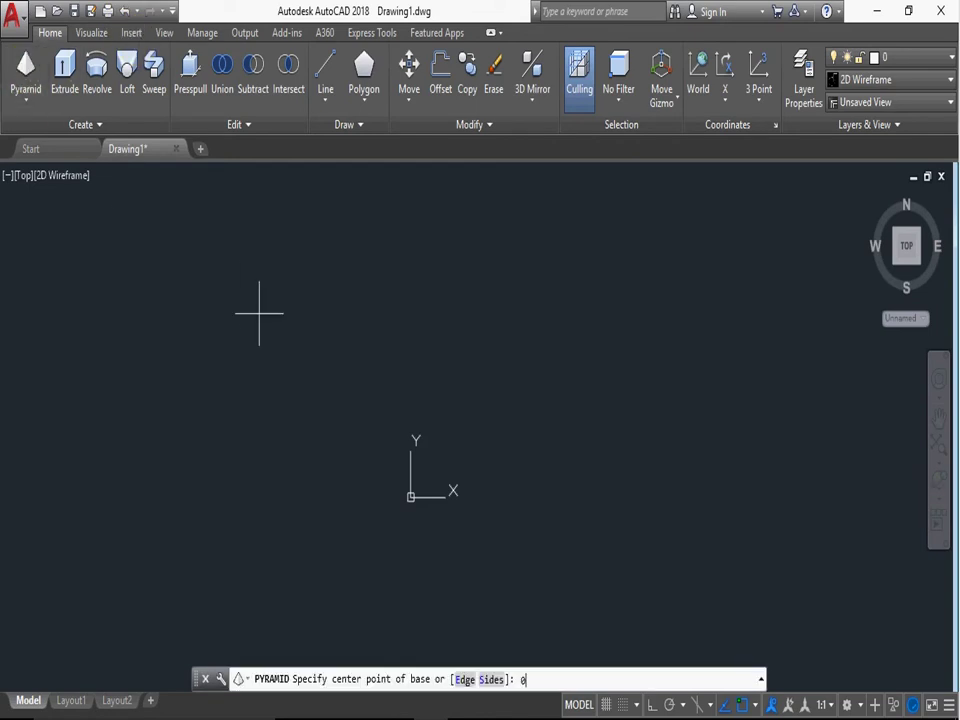
pyautogui.write(',0')
pyautogui.press('Return')
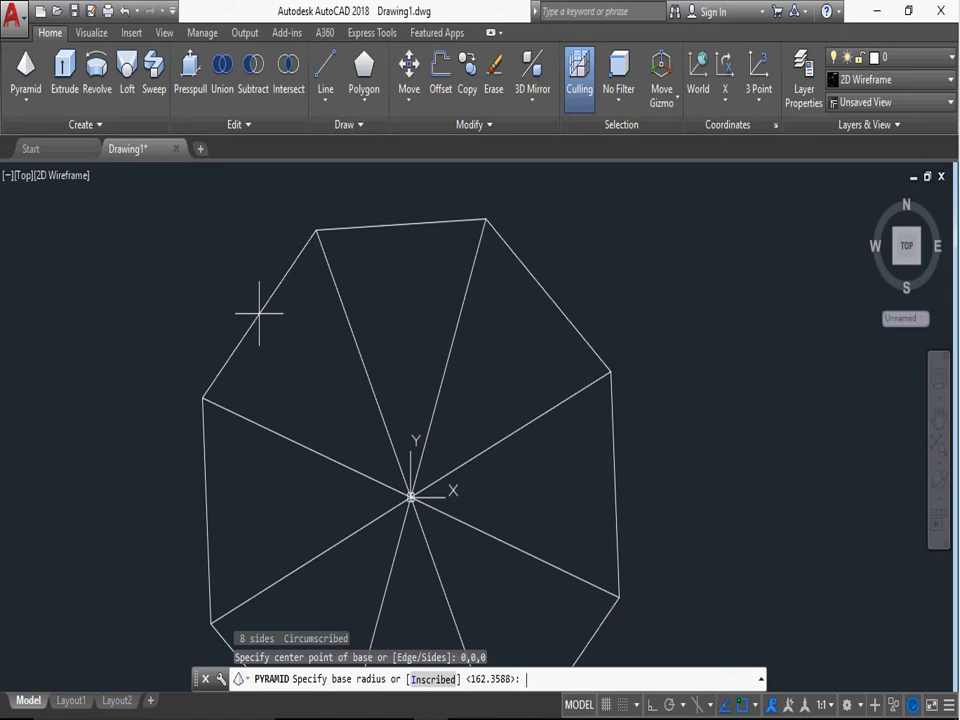
pyautogui.press('Return')
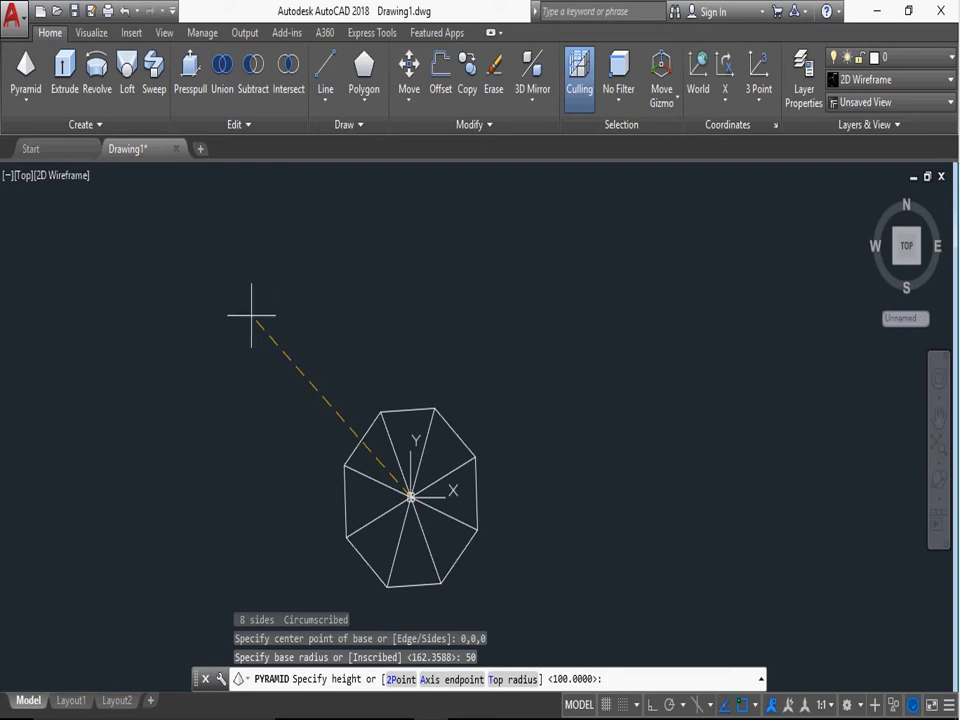
pyautogui.write('T')
pyautogui.press('Return')
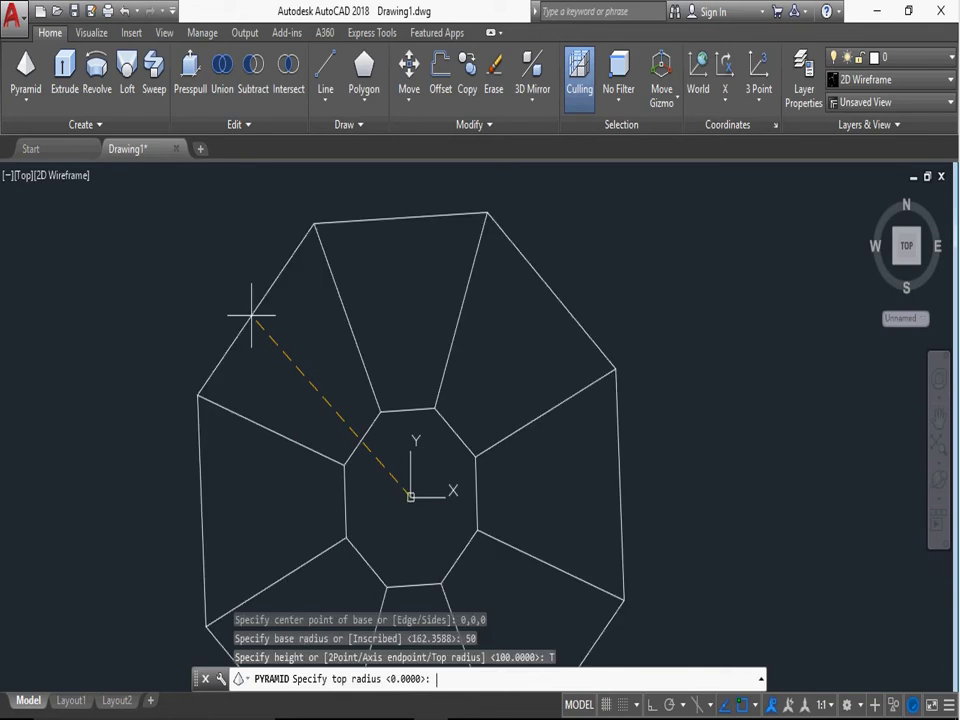
pyautogui.write('40')
pyautogui.press('Return')
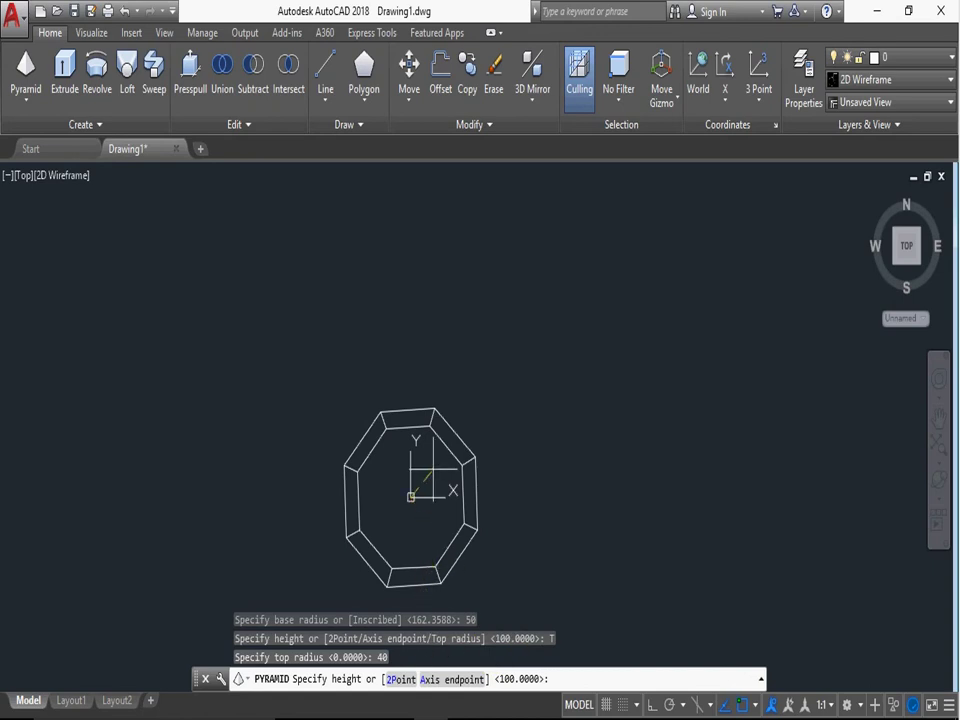
pyautogui.write('5')
pyautogui.press('Return')
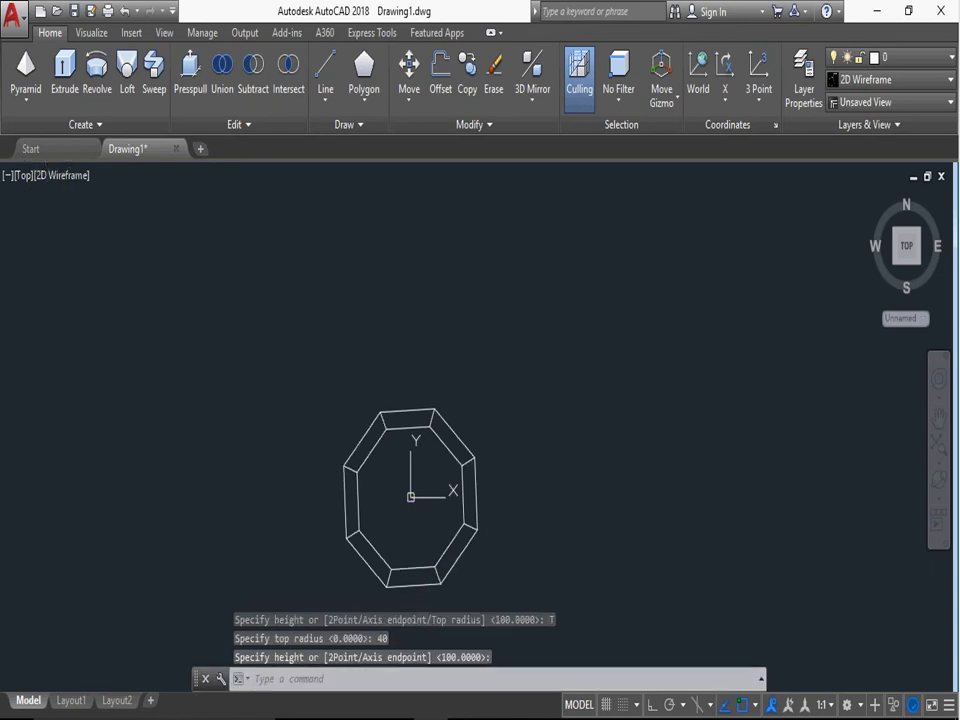
# Show the frustum in SE Isometric with Shaded style, zooming out
pyautogui.click(30, 180)
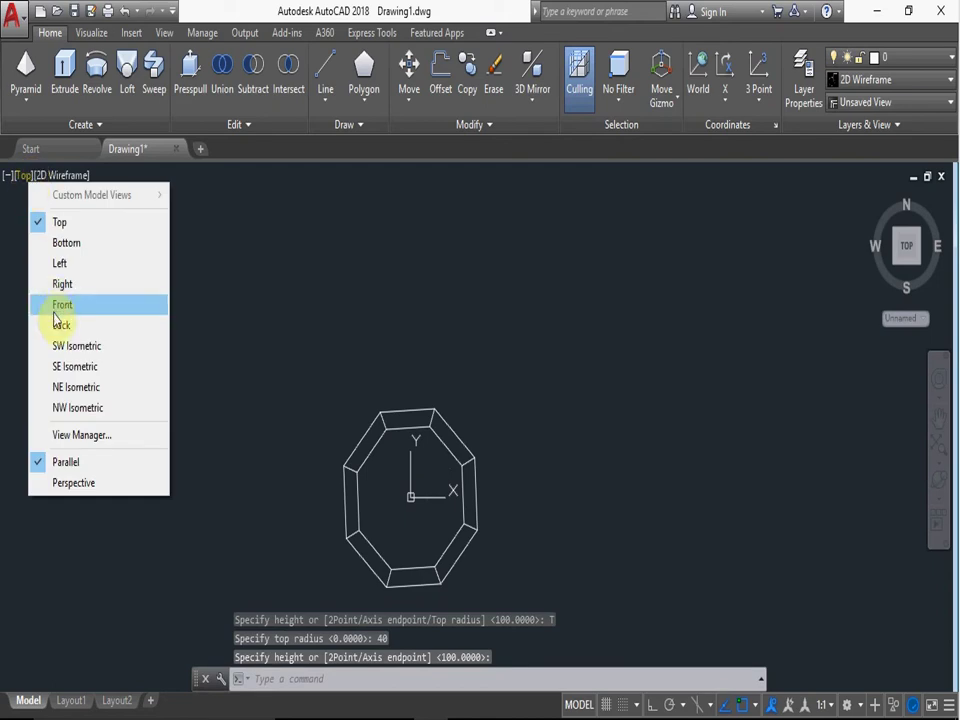
pyautogui.click(75, 364)
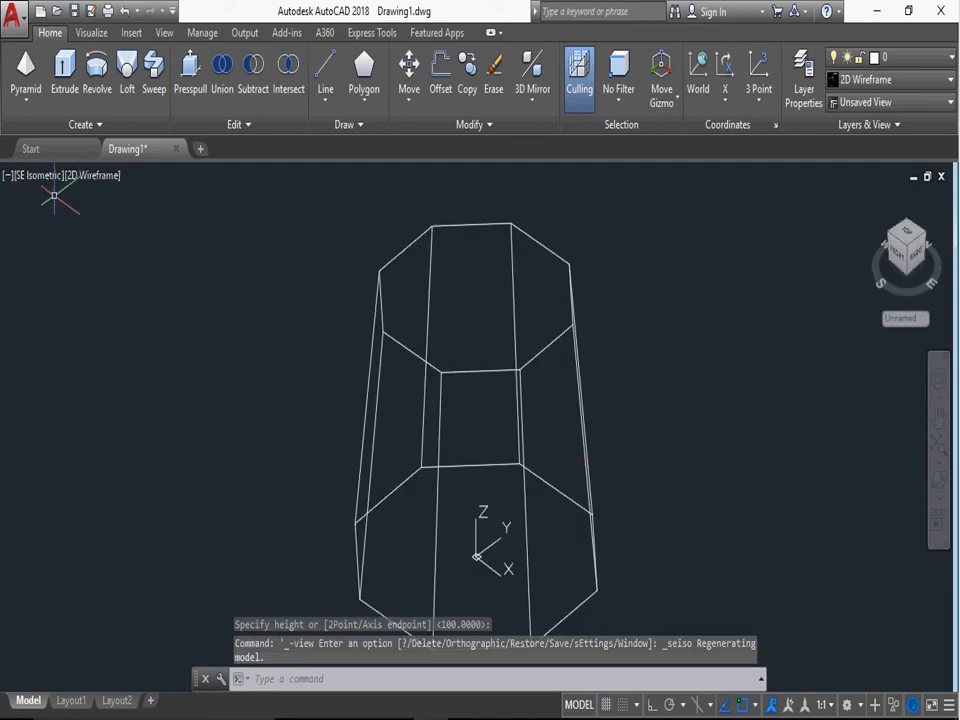
pyautogui.click(88, 176)
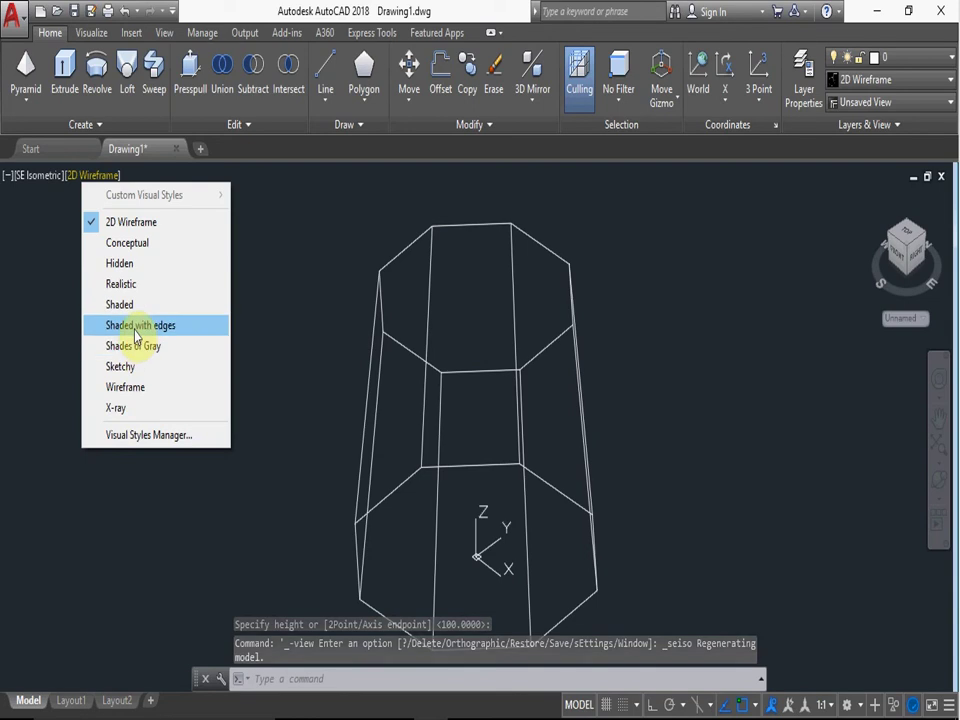
pyautogui.click(125, 304)
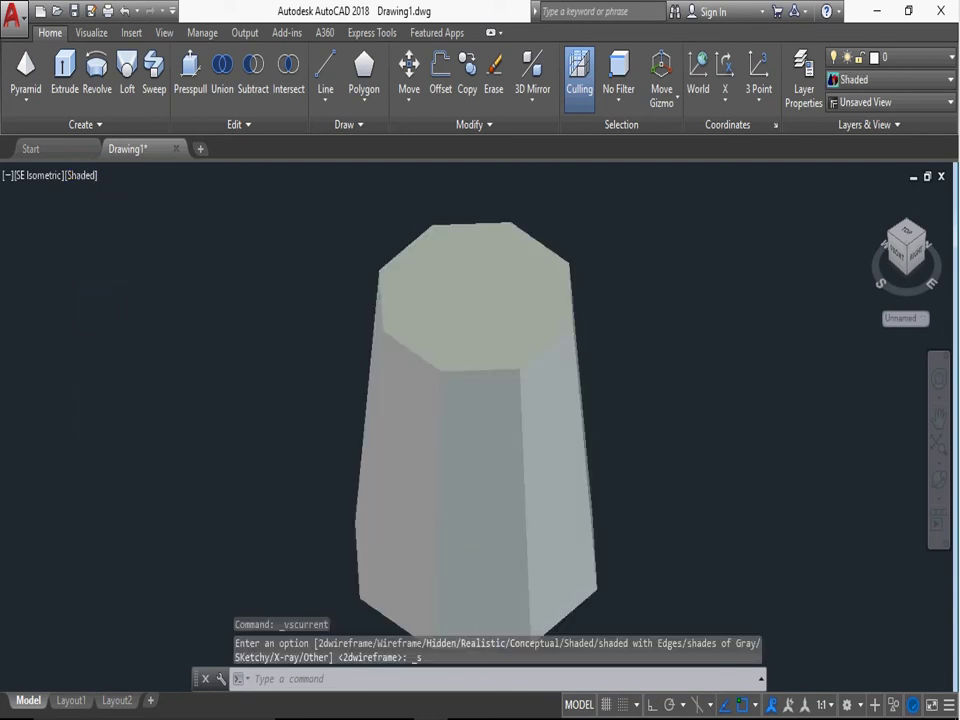
pyautogui.scroll(-2, 326, 392)
# Orbit the frustum to a new viewing angle, then exit the orbit
pyautogui.click(937, 477)
pyautogui.moveTo(563, 395)
pyautogui.mouseDown()
pyautogui.moveTo(418, 446)
pyautogui.moveTo(521, 508)
pyautogui.moveTo(510, 446)
pyautogui.mouseUp()
pyautogui.rightClick(510, 446)
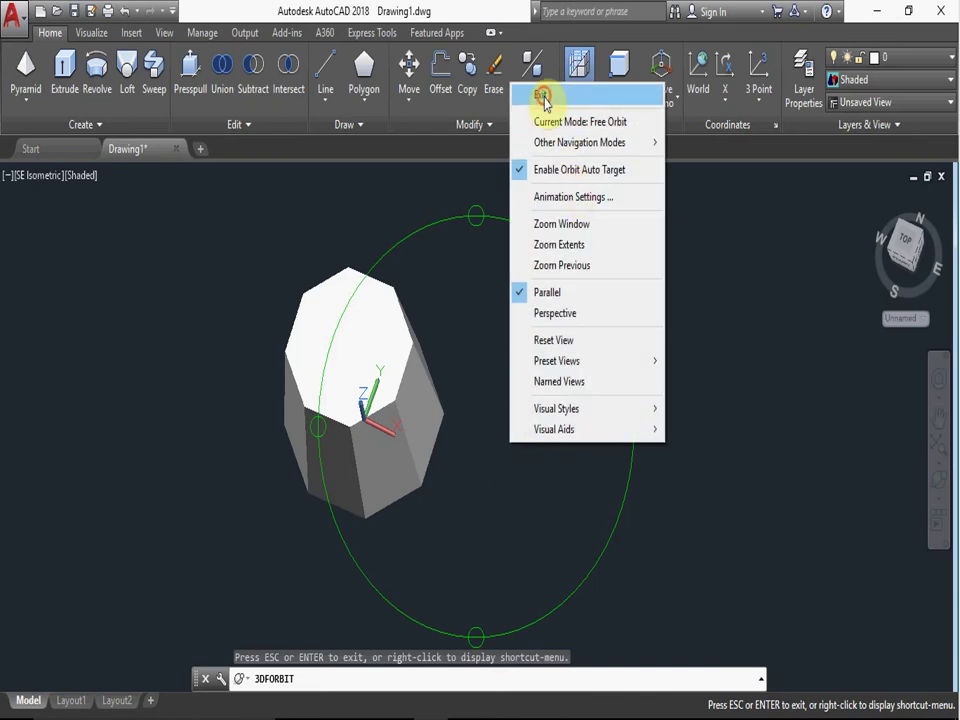
pyautogui.click(541, 94)
# Undo the view changes and the truncated pyramid, leaving an empty drawing
pyautogui.click(120, 20)
pyautogui.click(120, 20)
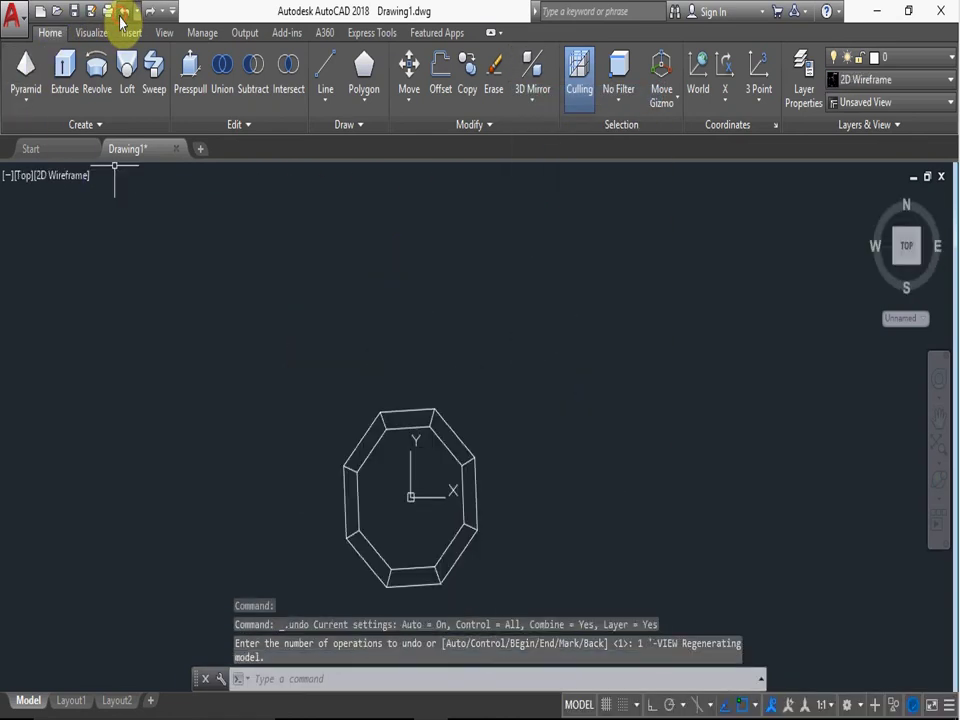
pyautogui.click(120, 20)
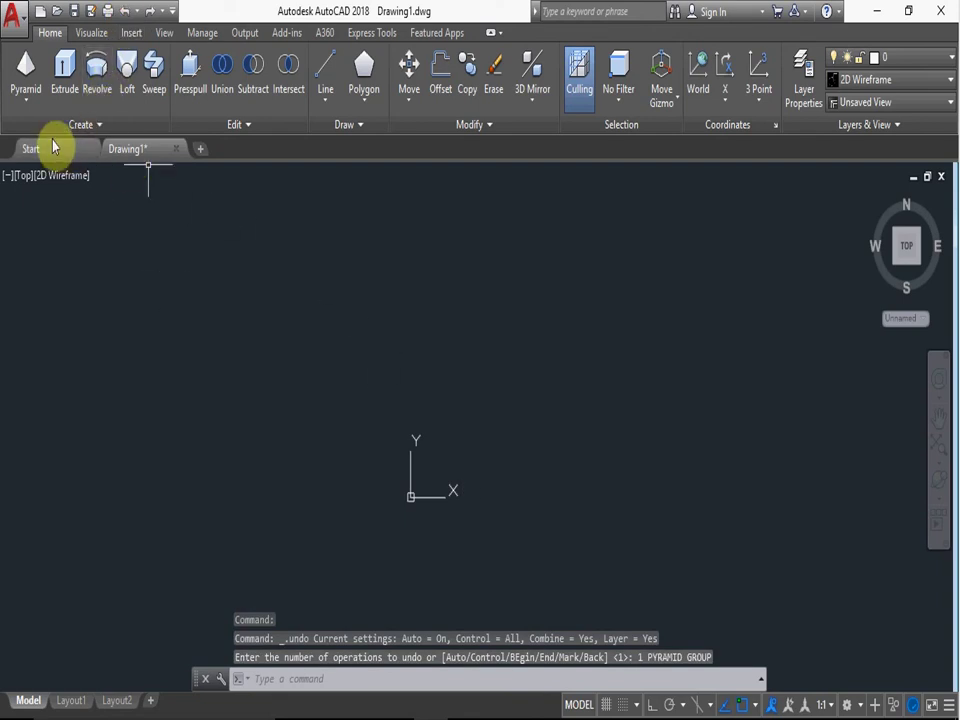
# Build a pyramid centred at 0,0,0 with base radius 50 and axis endpoint 300,0,0
pyautogui.click(26, 66)
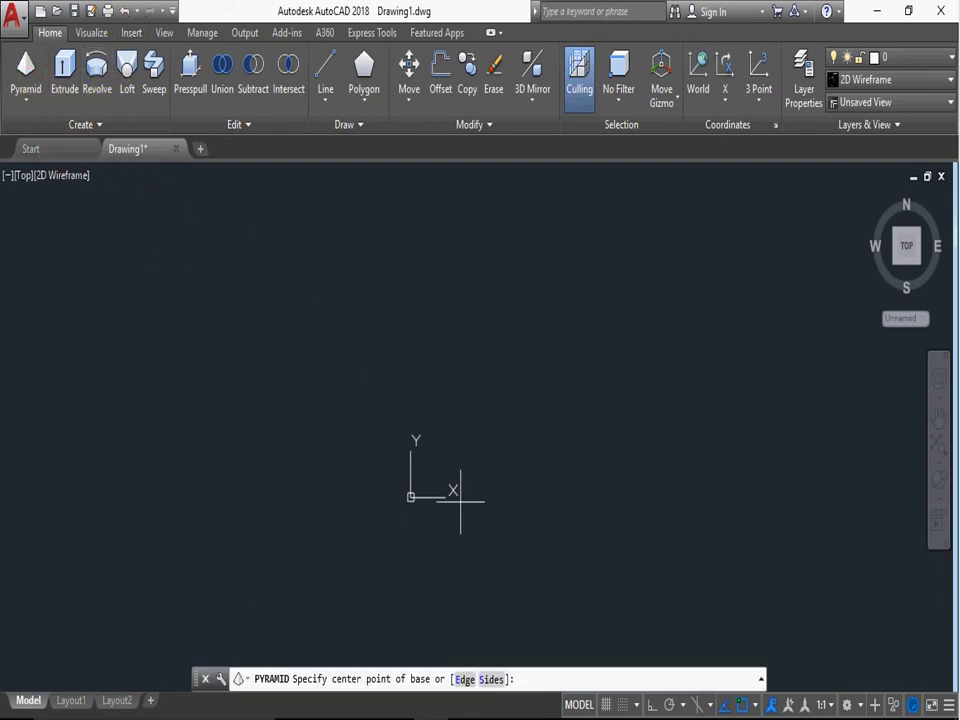
pyautogui.write('0,0,0')
pyautogui.press('Return')
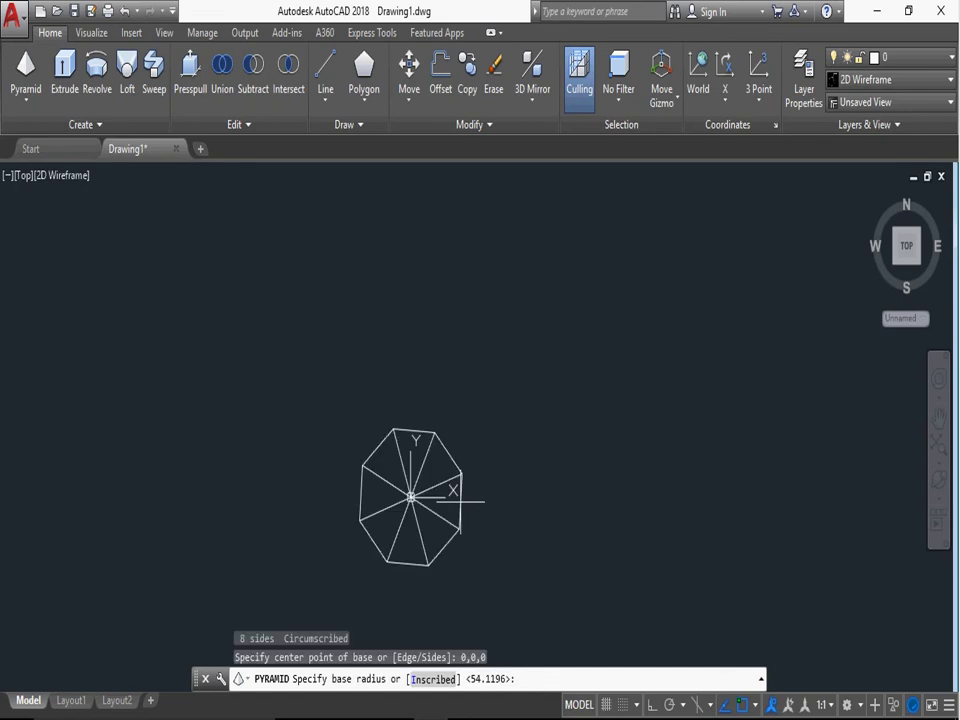
pyautogui.write('50')
pyautogui.press('Return')
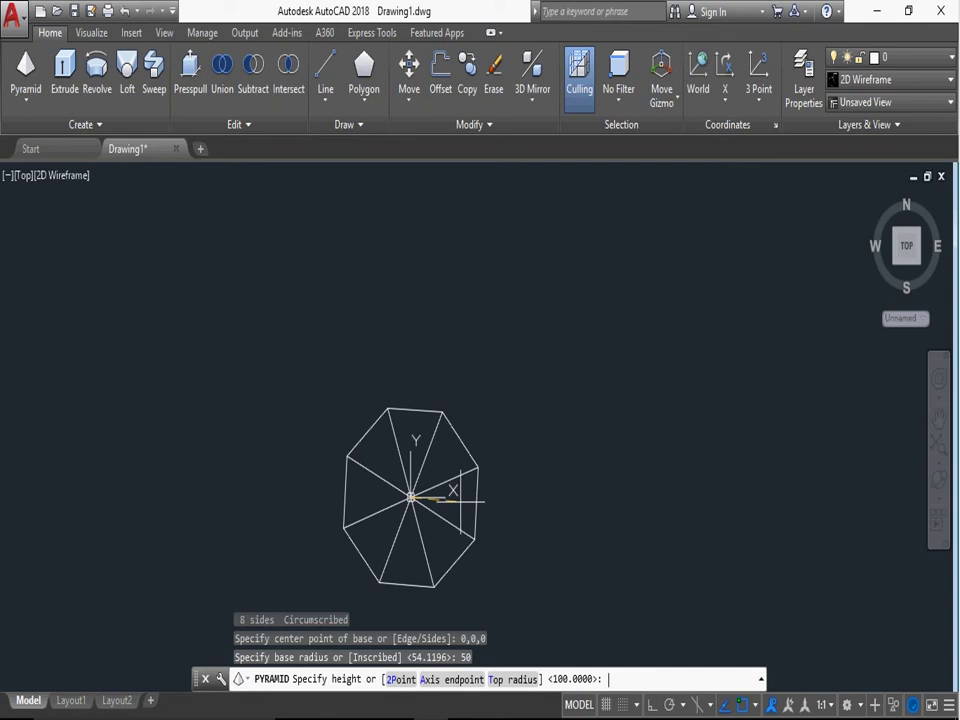
pyautogui.write('A')
pyautogui.press('Return')
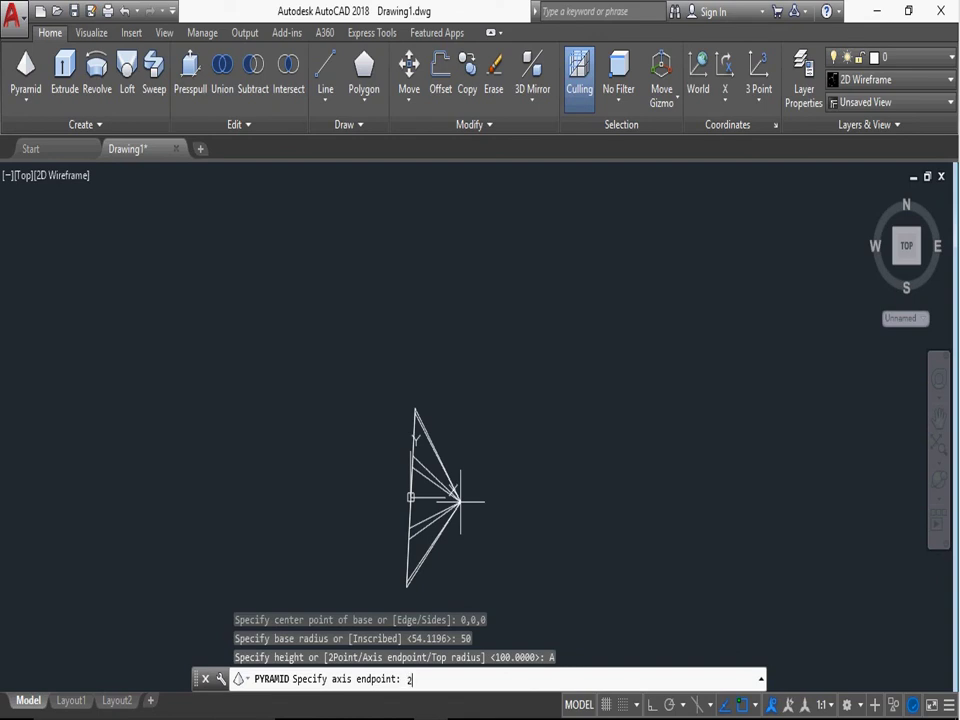
pyautogui.press('BackSpace')
pyautogui.write('00,0,0')
pyautogui.press('Return')
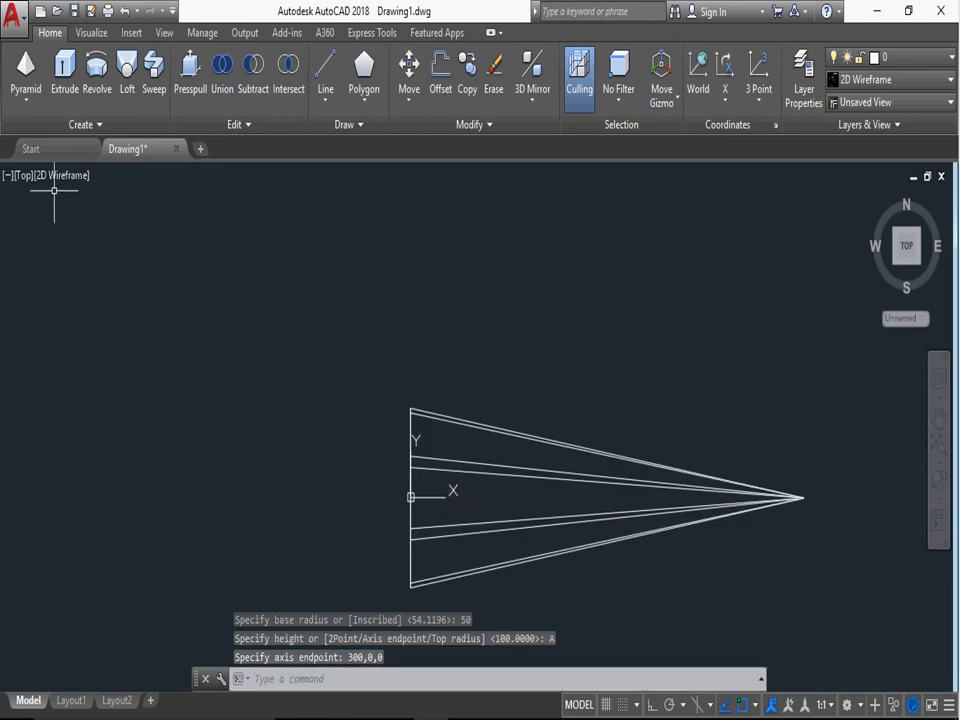
# Shade the pyramid and free-orbit it to a tilted custom view
pyautogui.click(58, 180)
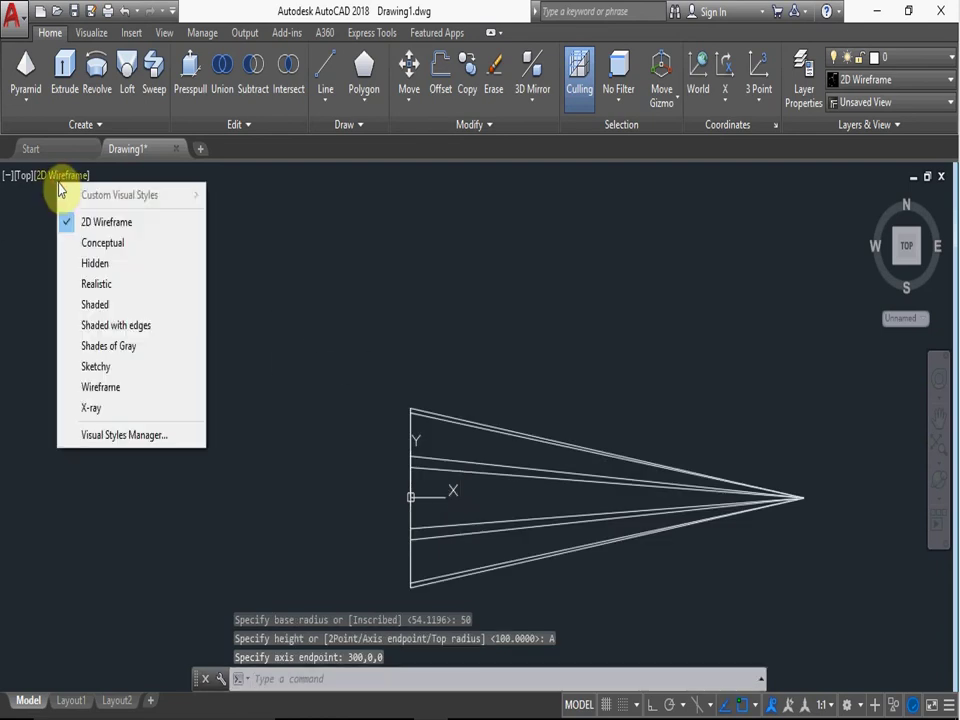
pyautogui.click(116, 305)
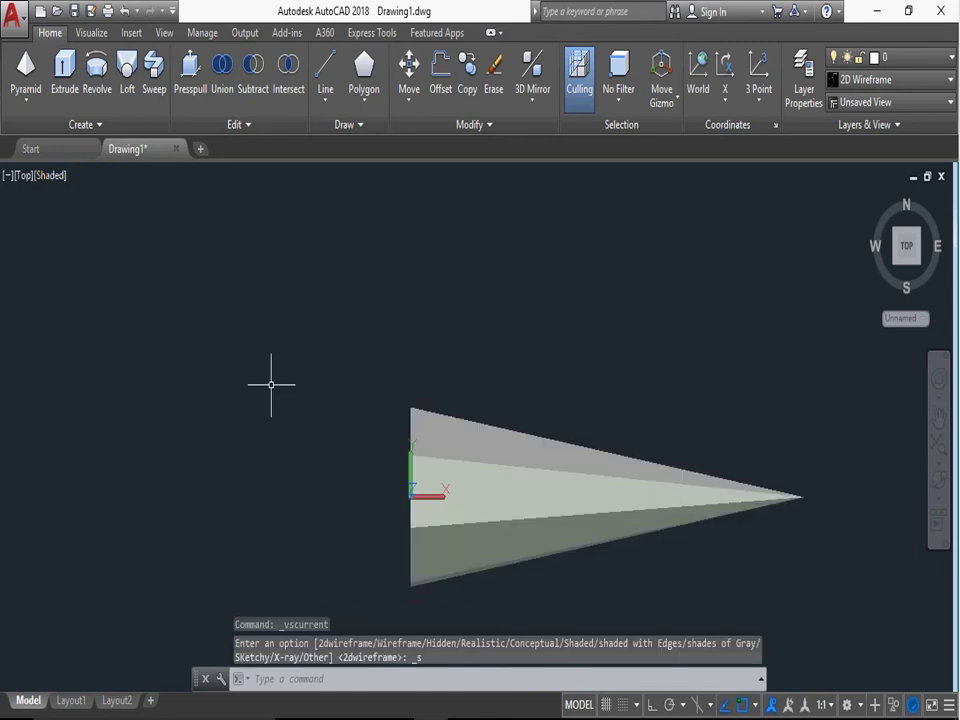
pyautogui.click(937, 497)
pyautogui.moveTo(650, 450); pyautogui.dragTo(484, 441)
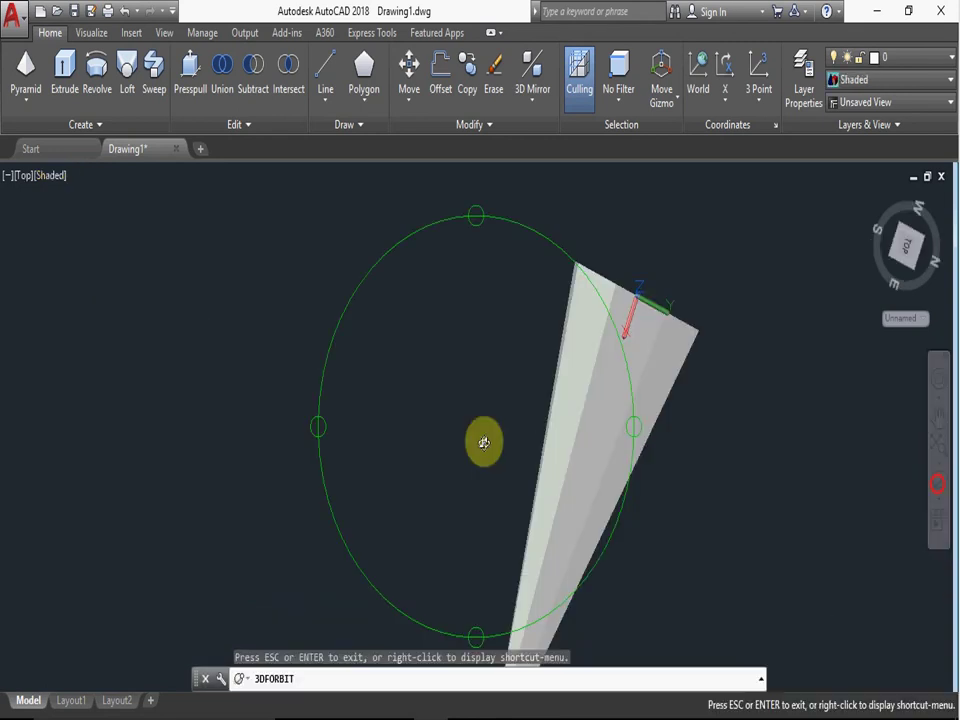
pyautogui.moveTo(540, 420)
pyautogui.mouseDown()
pyautogui.moveTo(574, 408)
pyautogui.moveTo(478, 386)
pyautogui.moveTo(461, 553)
pyautogui.moveTo(559, 414)
pyautogui.moveTo(482, 424)
pyautogui.moveTo(452, 281)
pyautogui.mouseUp()
pyautogui.rightClick(470, 322)
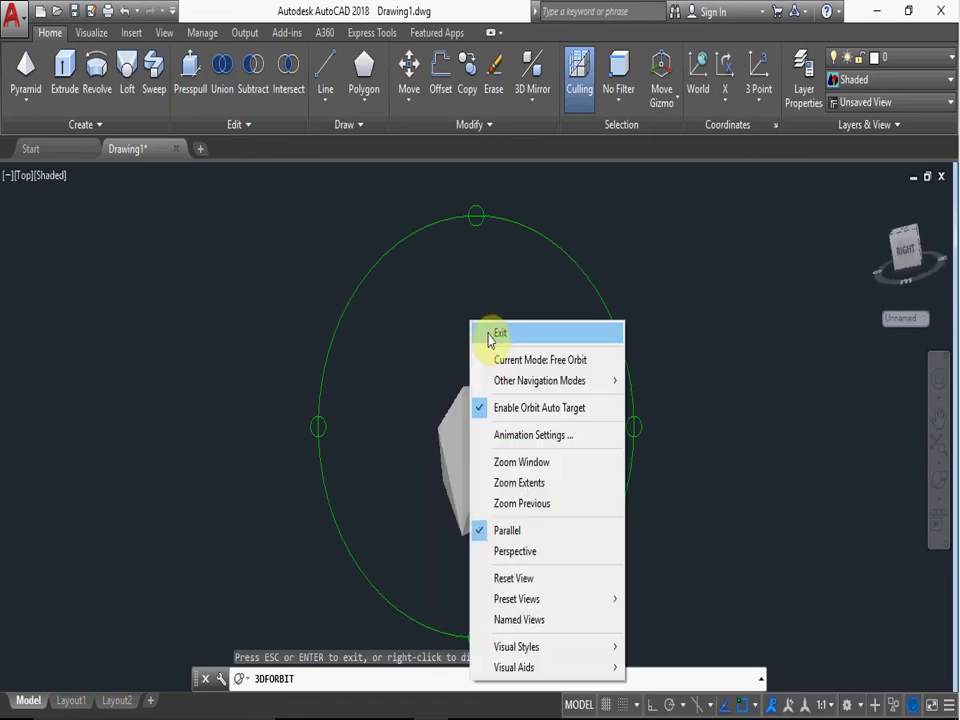
pyautogui.click(489, 330)
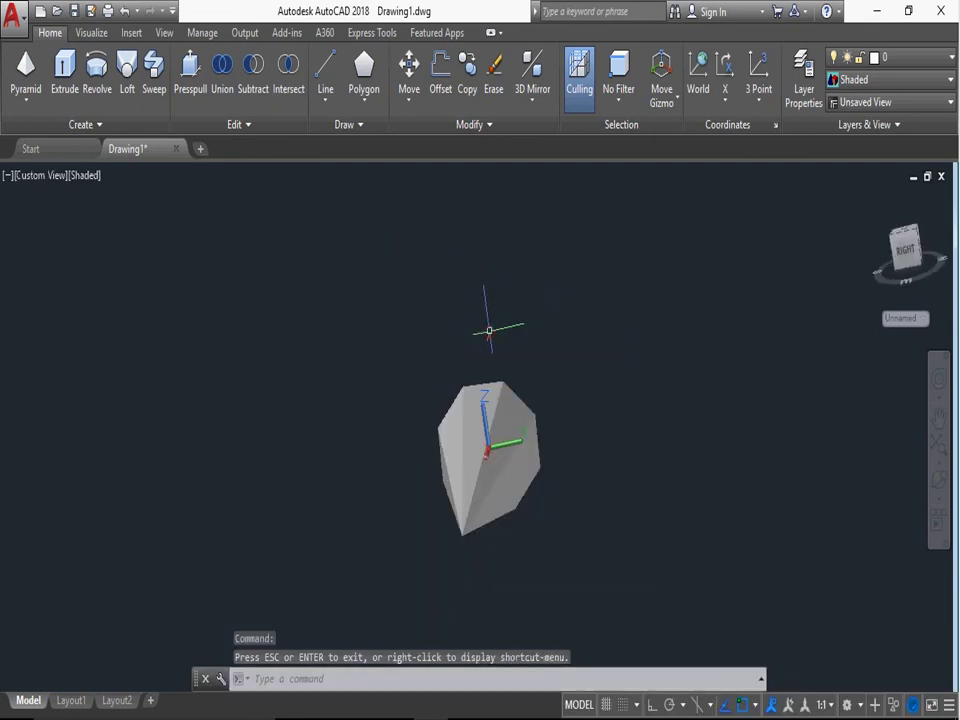
# Orbit again until the pyramid points upward, then exit orbiting
pyautogui.click(940, 482)
pyautogui.moveTo(467, 503)
pyautogui.mouseDown()
pyautogui.moveTo(508, 321)
pyautogui.moveTo(509, 383)
pyautogui.mouseUp()
pyautogui.rightClick(509, 383)
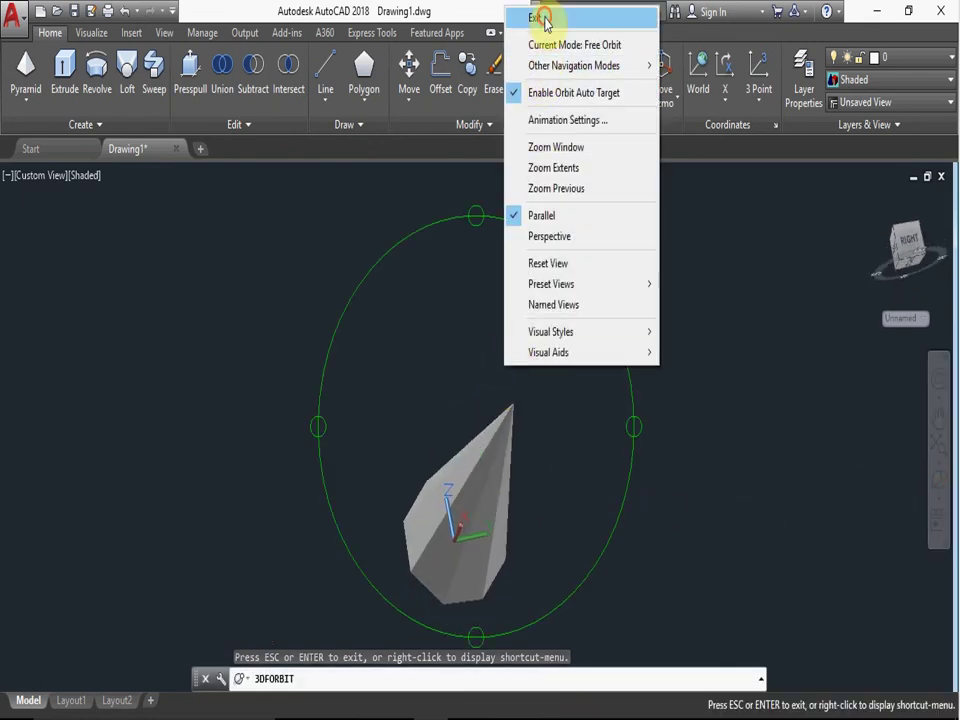
pyautogui.click(524, 18)
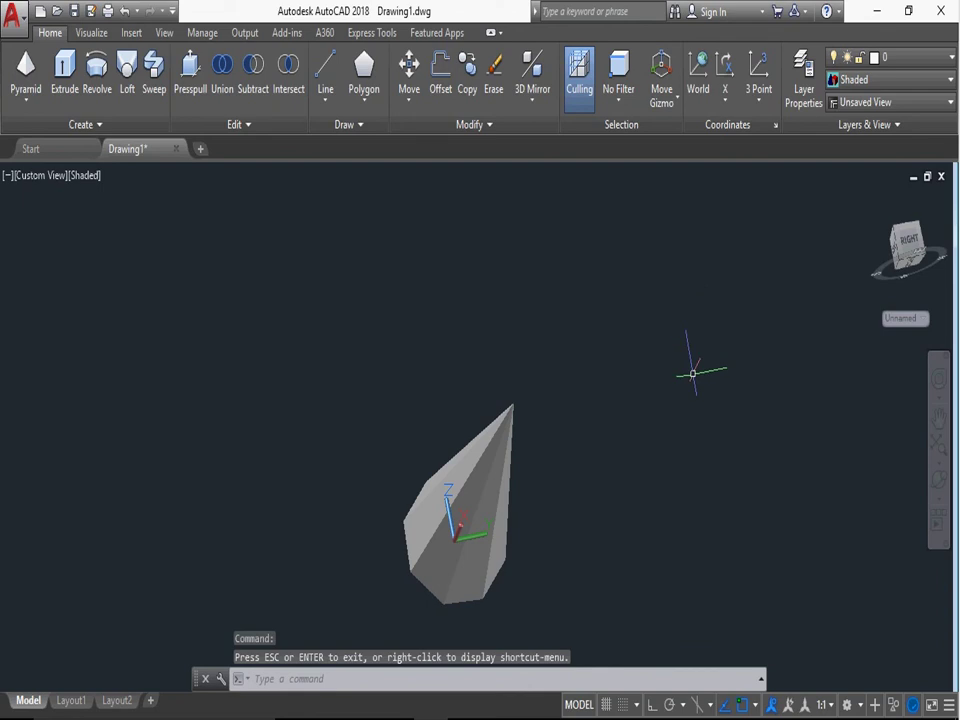